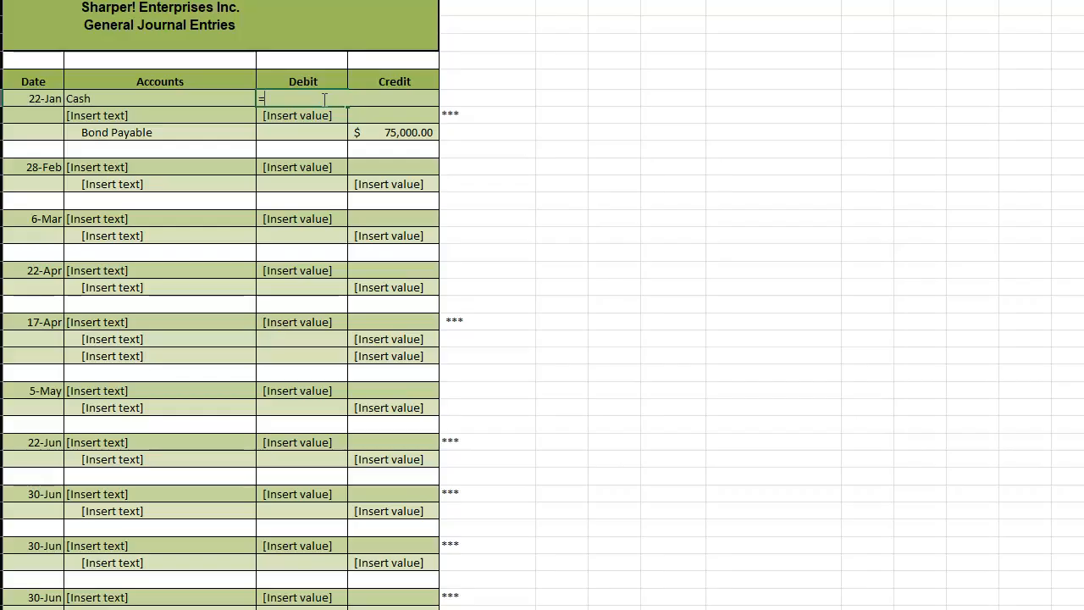
Step: Enter the 22-Jan Cash debit with the present value formula =PV(.04,10,-2250,-75,000)
text(PC)
key(BackSpace)
text(V)
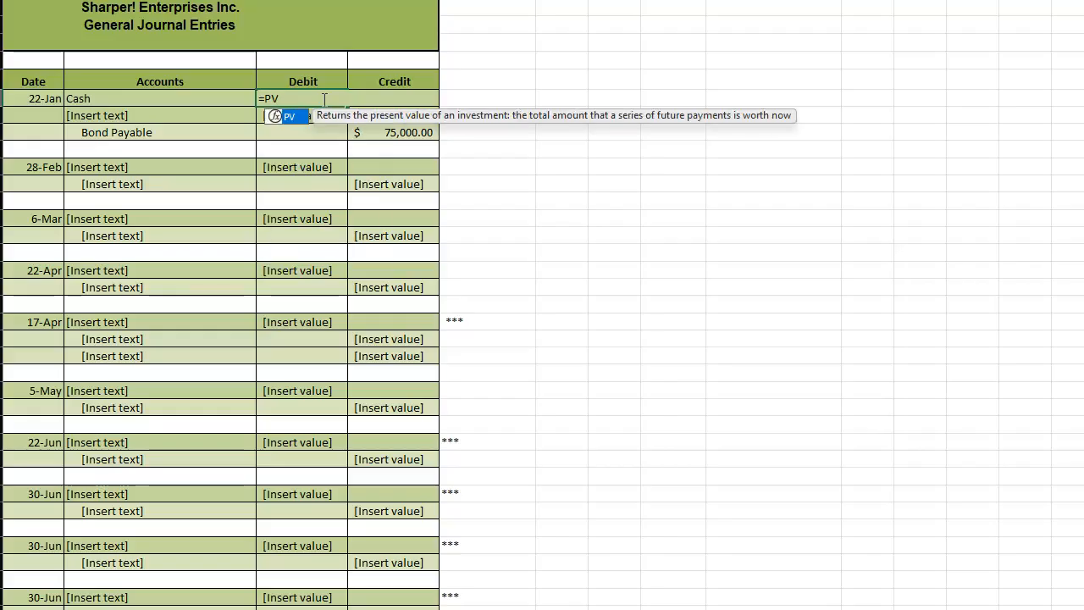
text(()
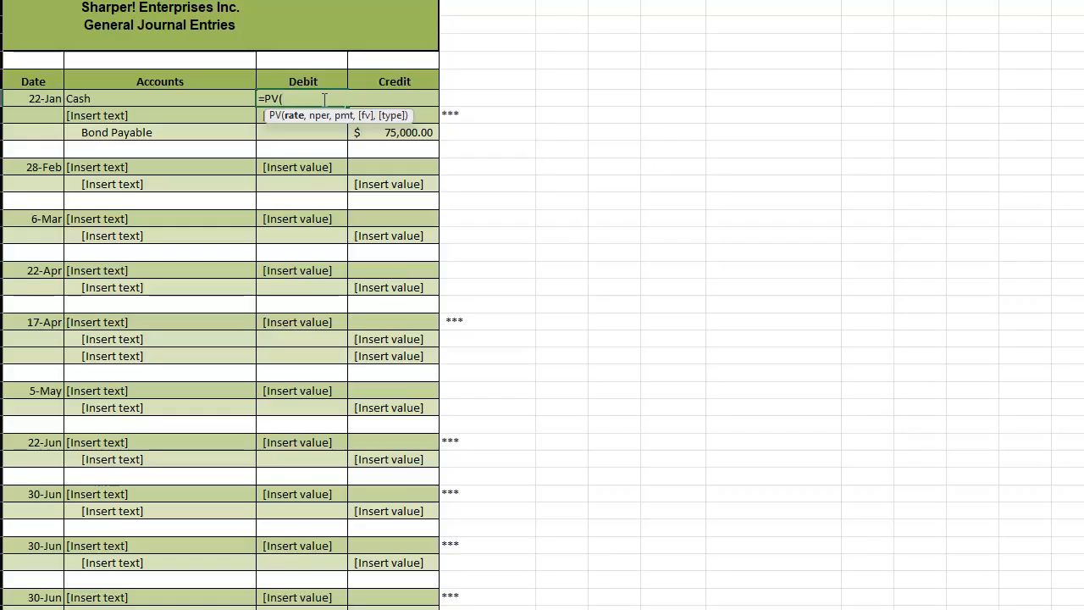
text(.04,10,-2250)
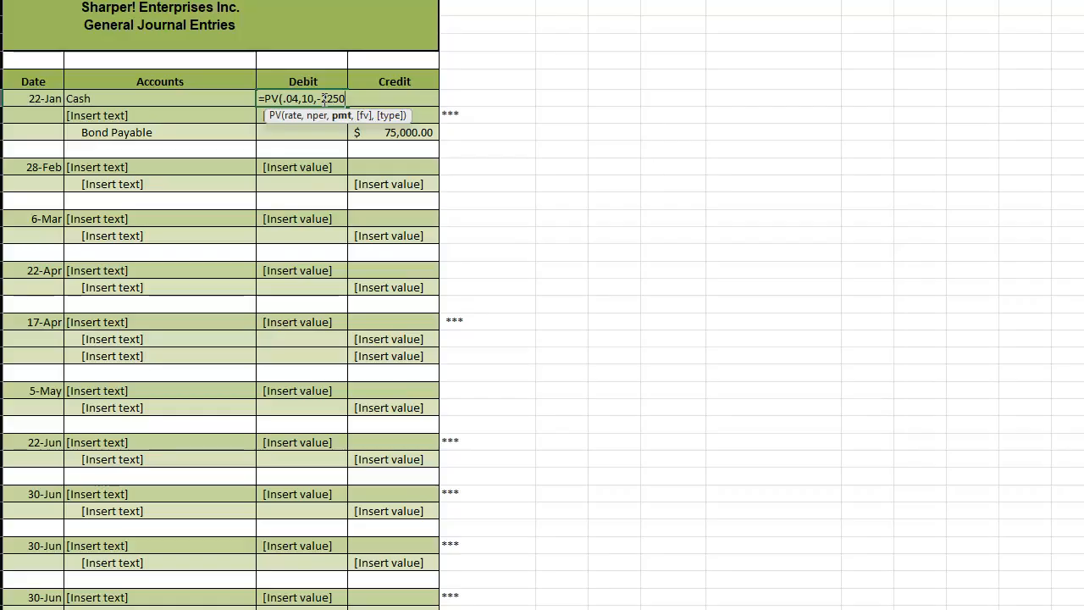
text(,-)
text(7)
key(BackSpace)
text(-75,000)
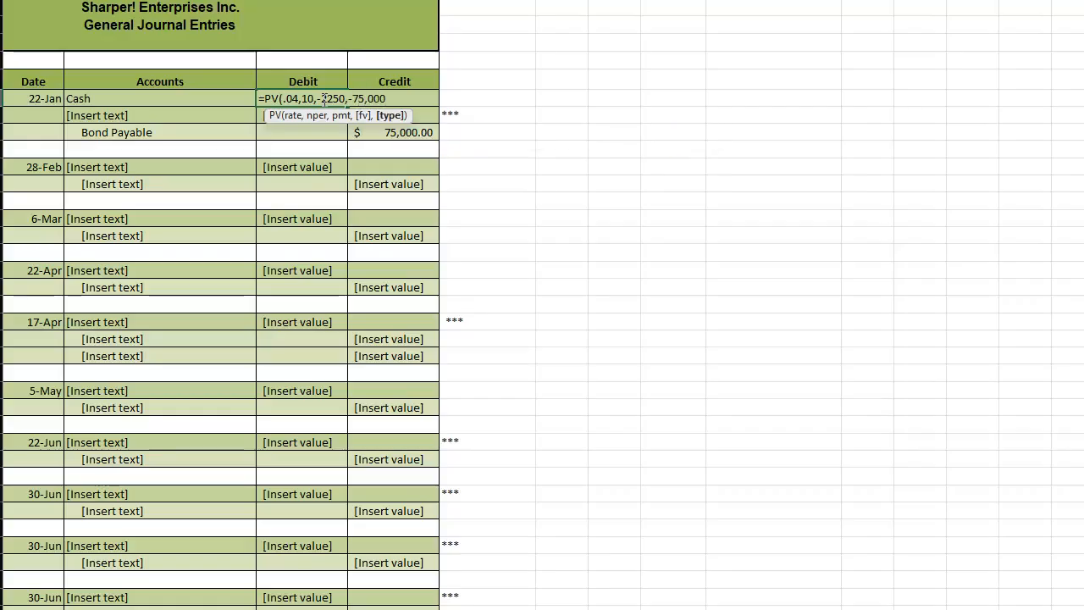
text())
key(Return)
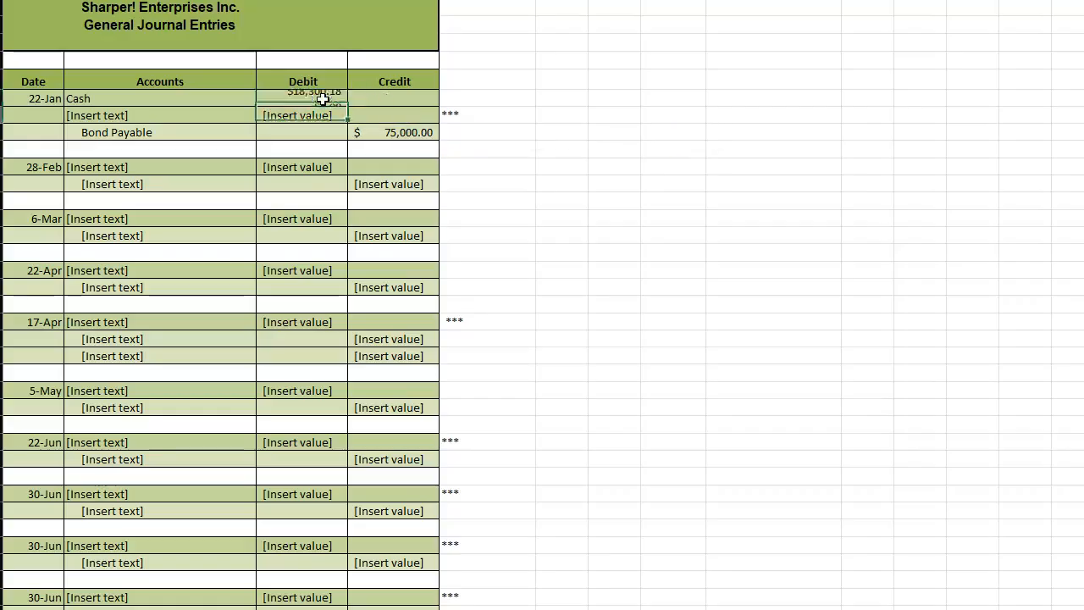
Step: Correct the 22-Jan Cash debit formula so its future value argument is the single number -75000
click(332, 99)
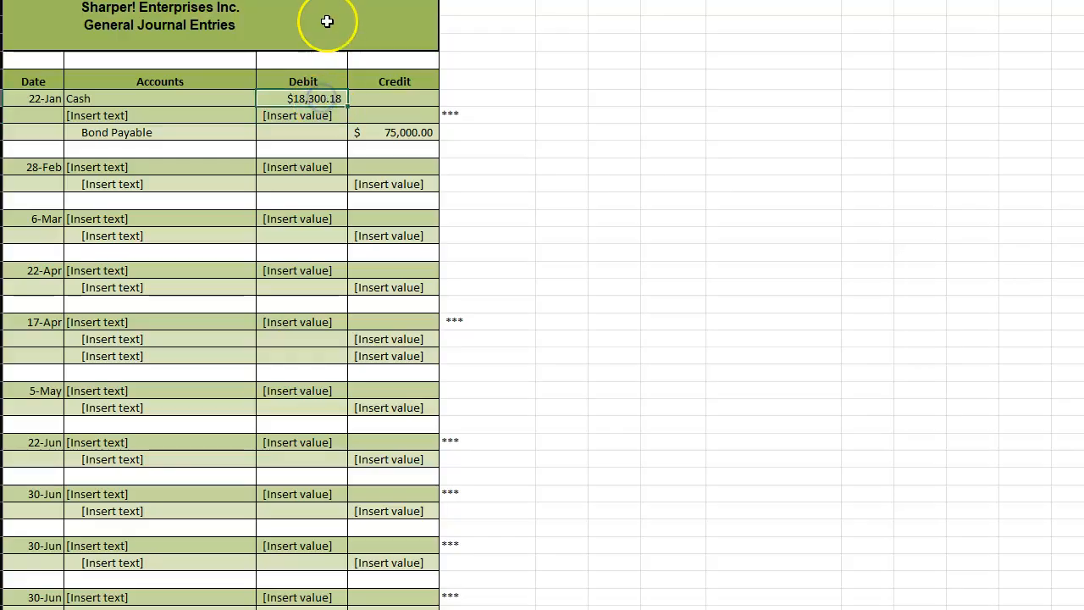
click(288, 0)
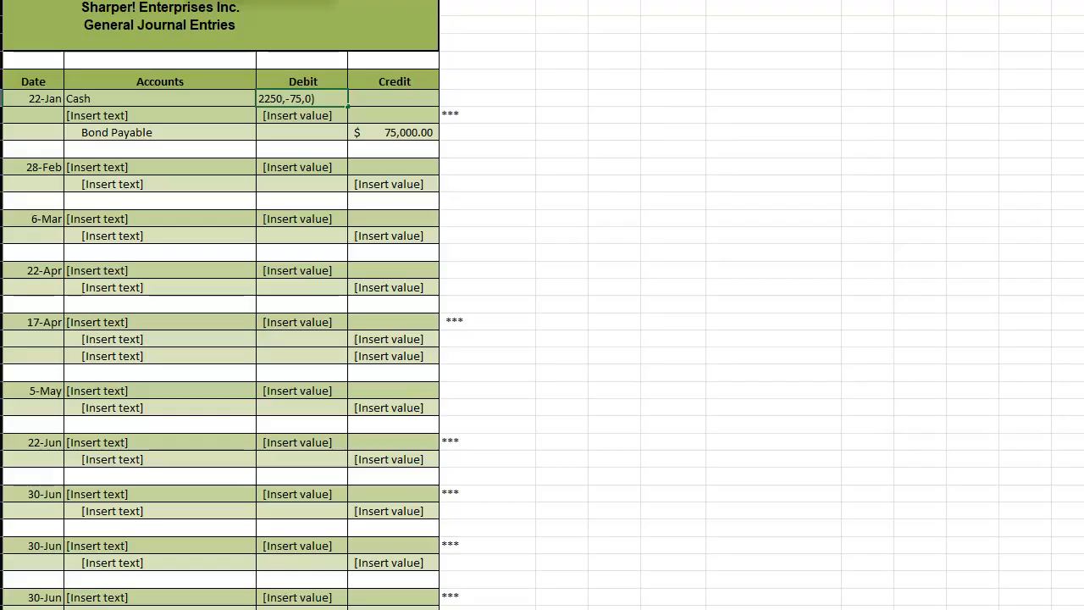
key(BackSpace)
key(BackSpace)
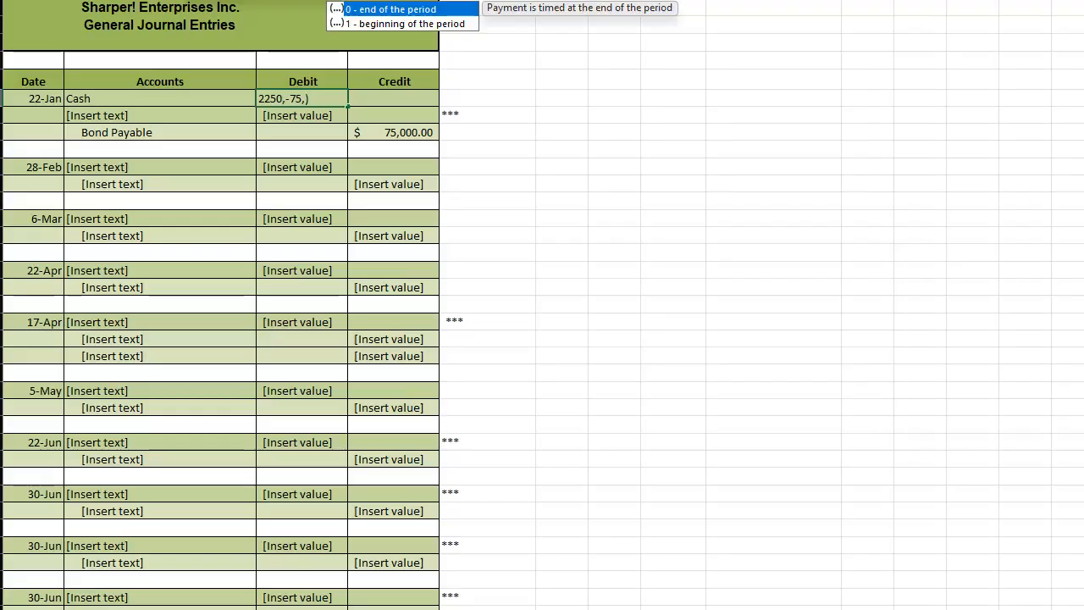
text(000)
key(Return)
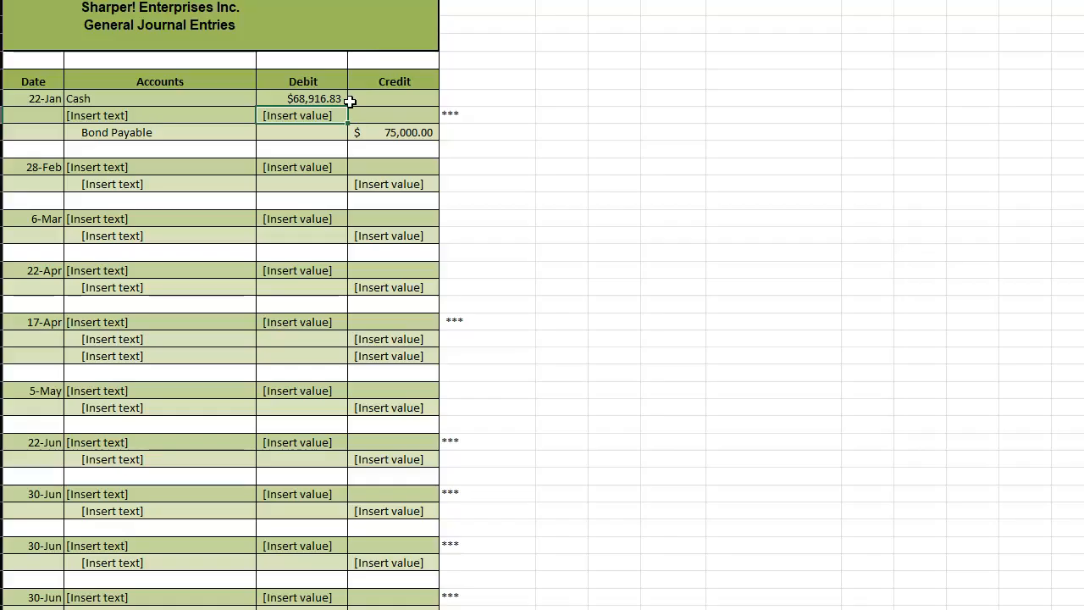
Step: Link the 22-Jan debit in the Cash T-account to the Cash debit in the general journal
click(229, 135)
click(403, 135)
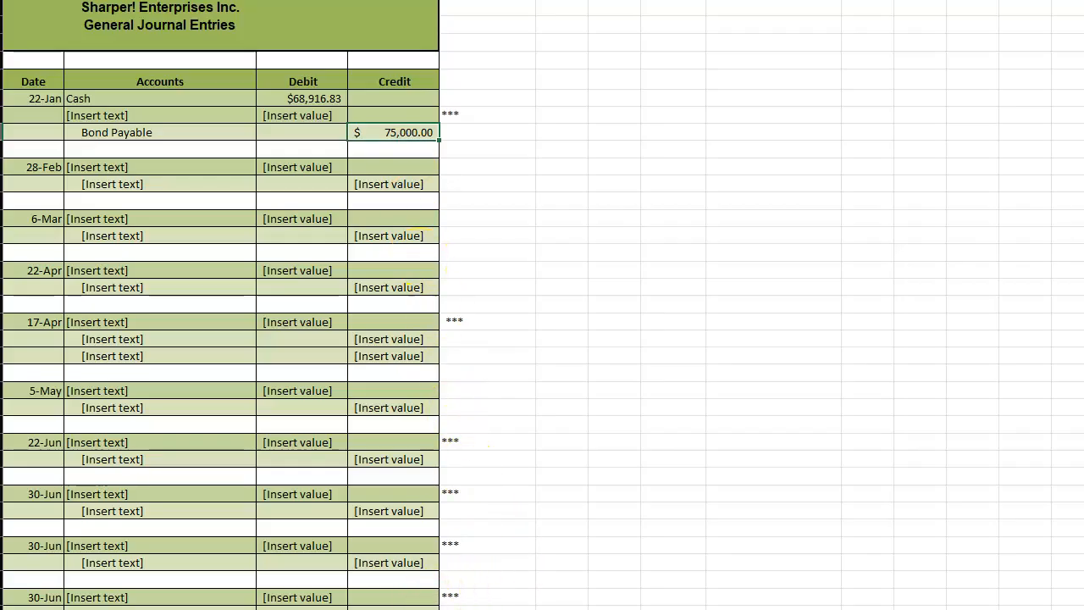
click(466, 609)
click(142, 79)
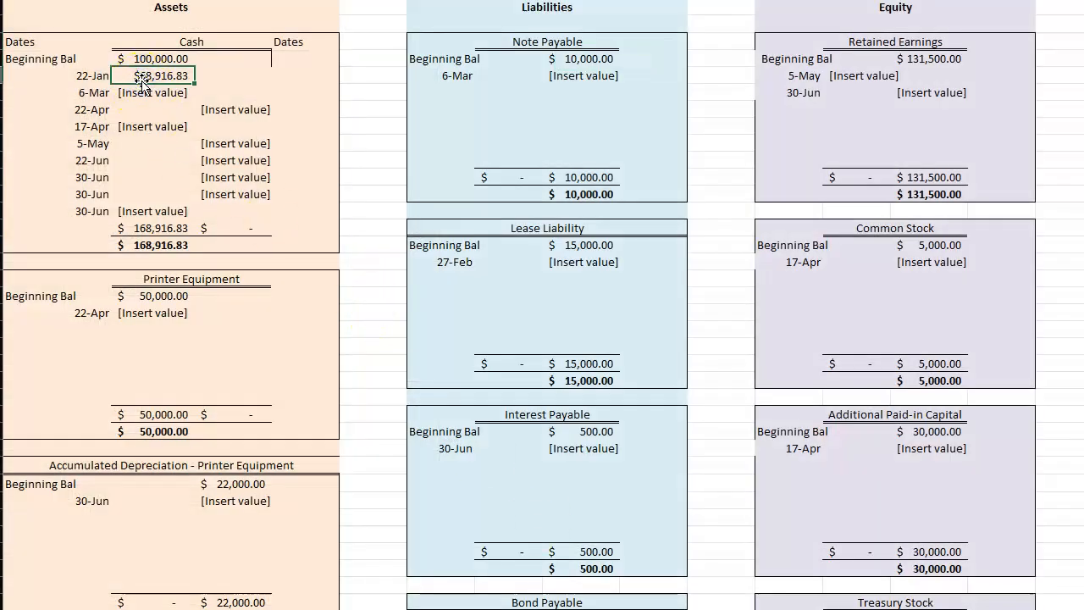
text(=)
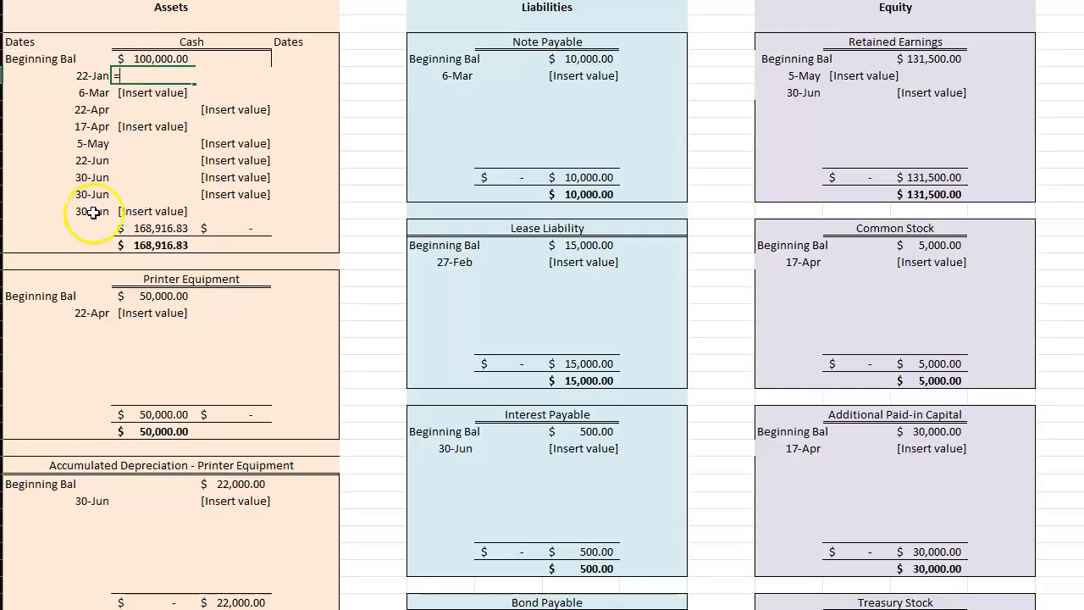
click(280, 608)
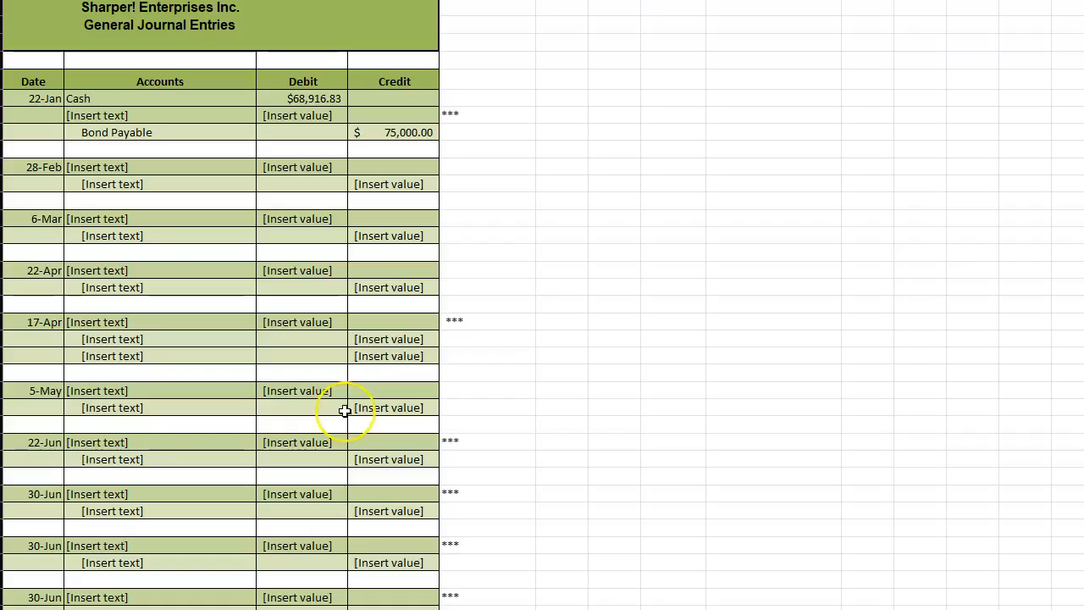
click(310, 99)
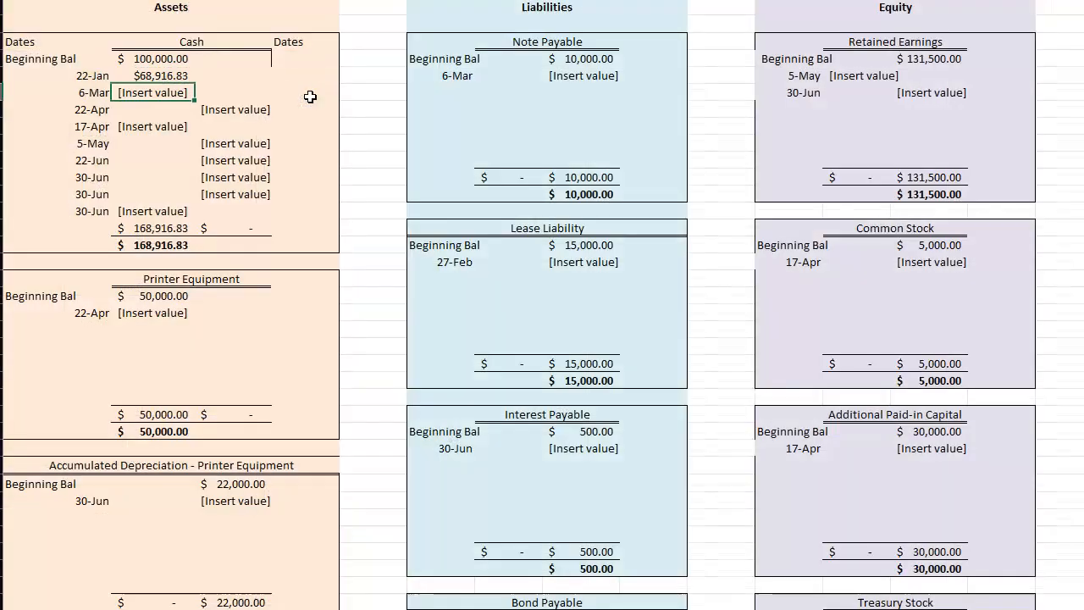
key(Return)
click(167, 76)
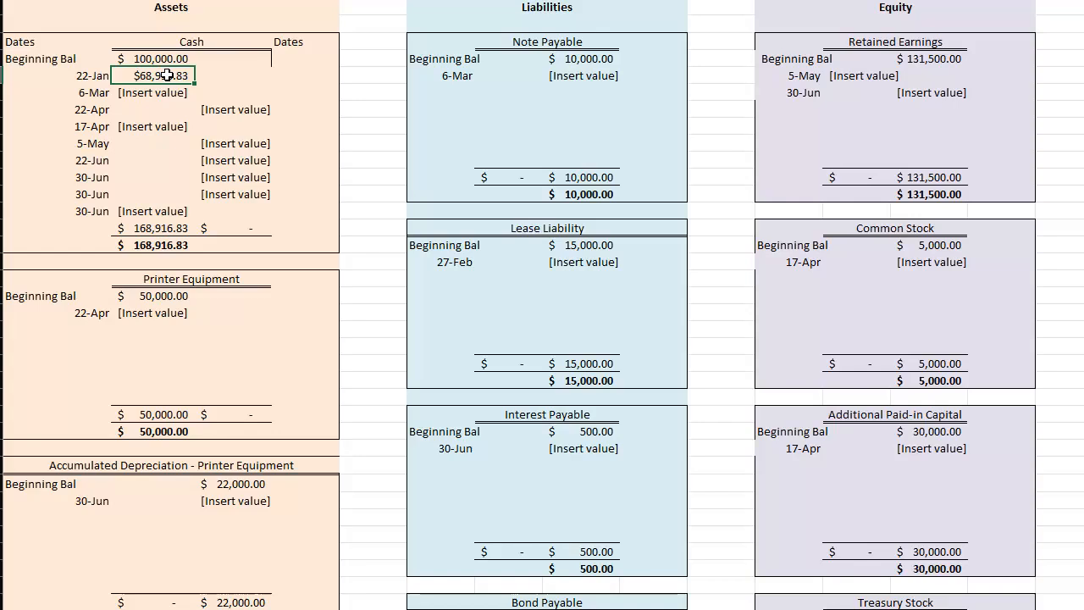
Step: Link the 22-Jan credit in the Bond Payable T-account to the Bond Payable credit in the general journal
scroll(167, 75, down, 4)
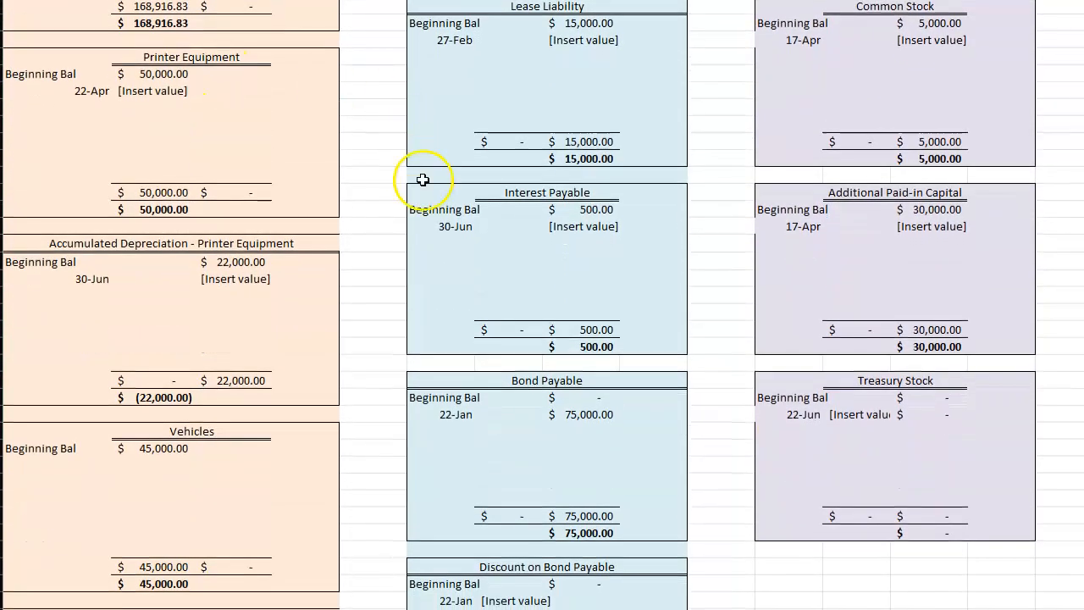
click(597, 414)
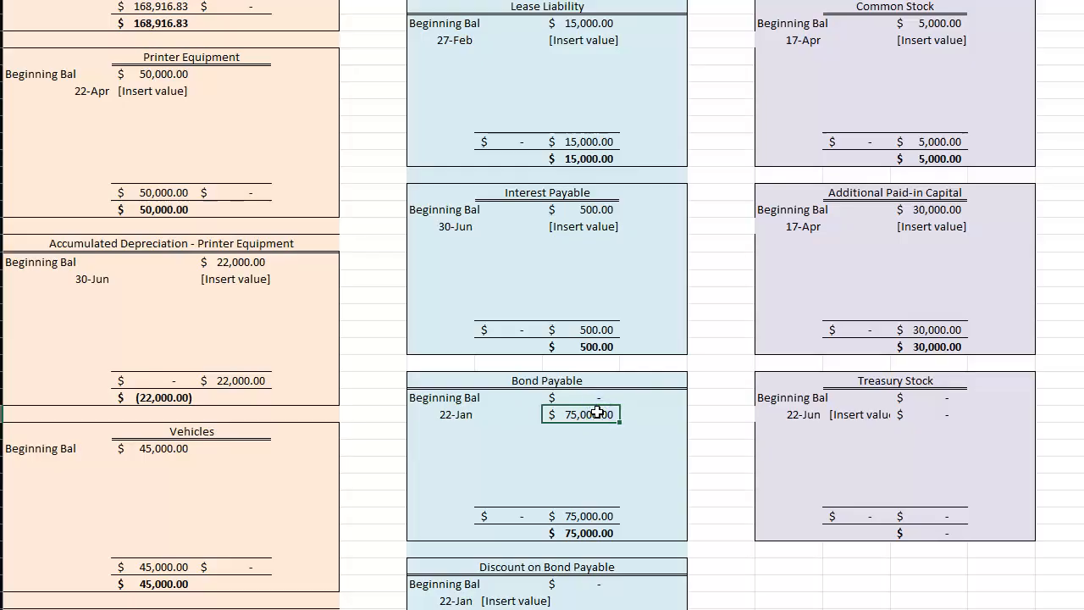
text(=)
click(246, 608)
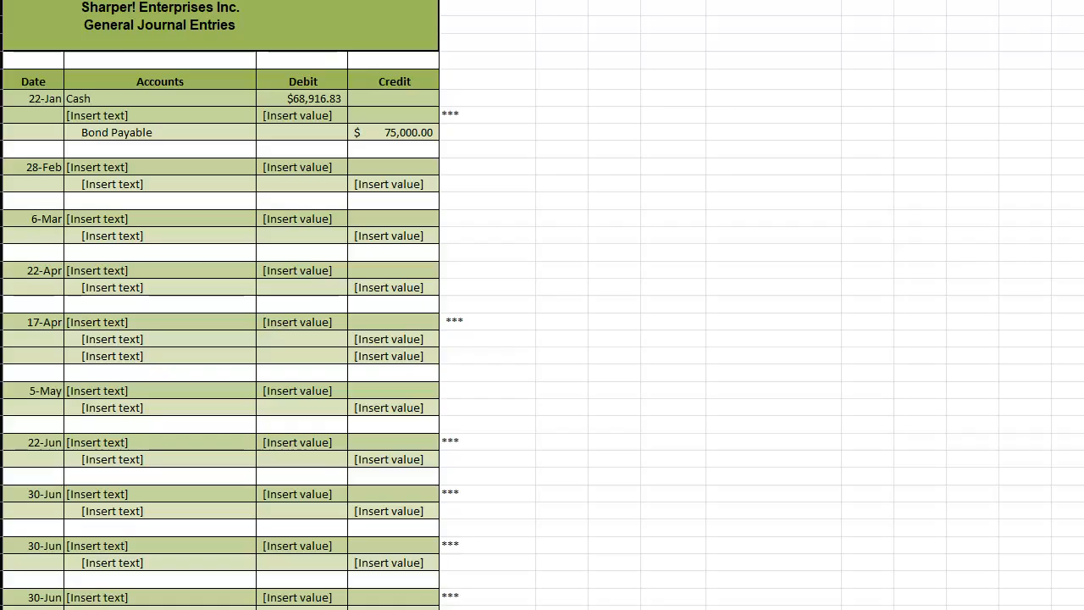
click(371, 133)
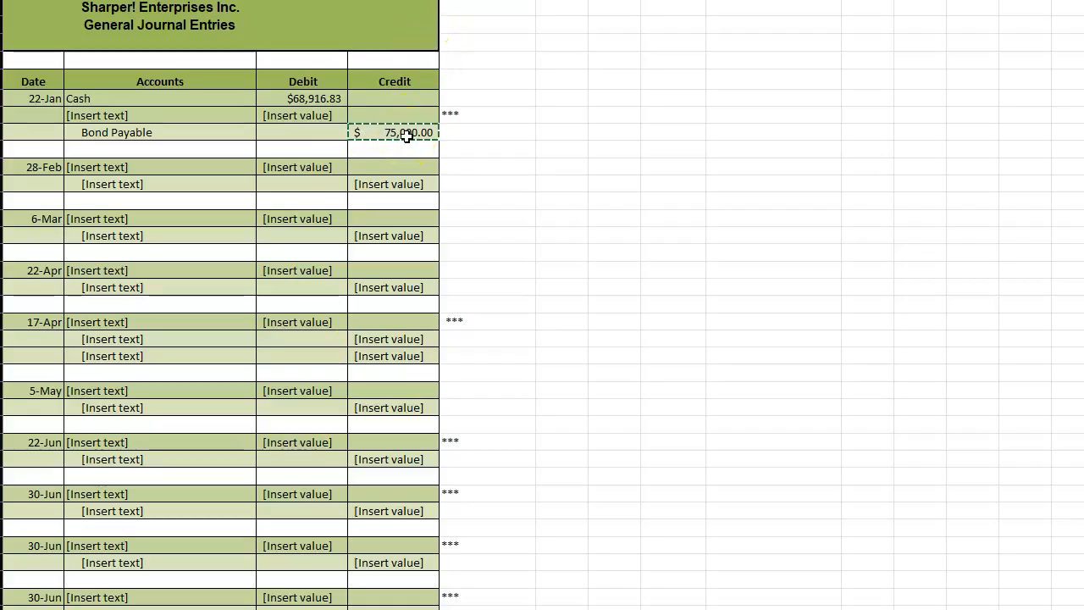
key(Return)
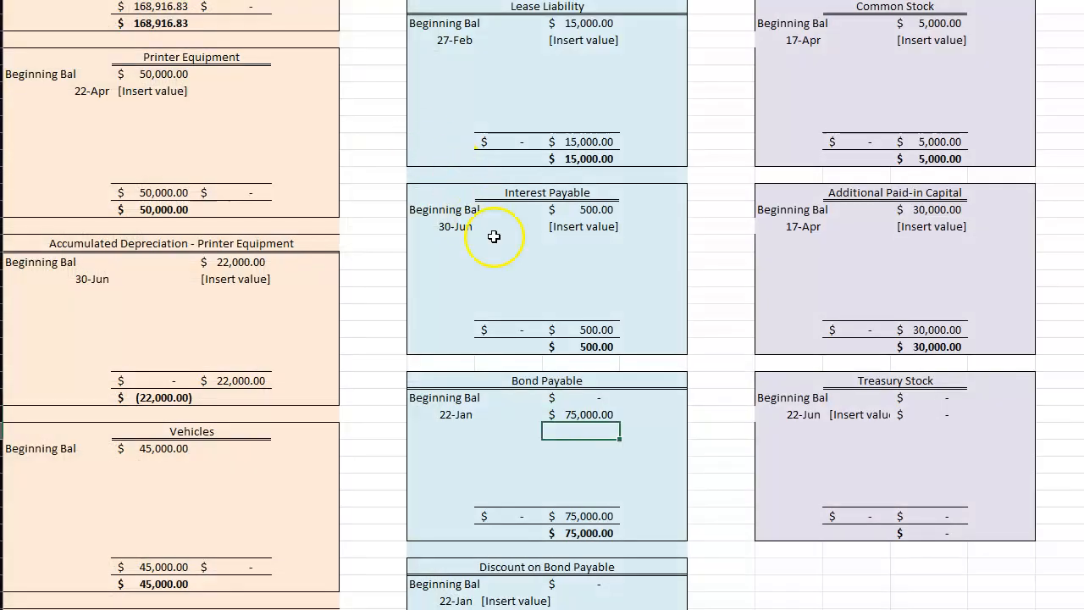
click(581, 414)
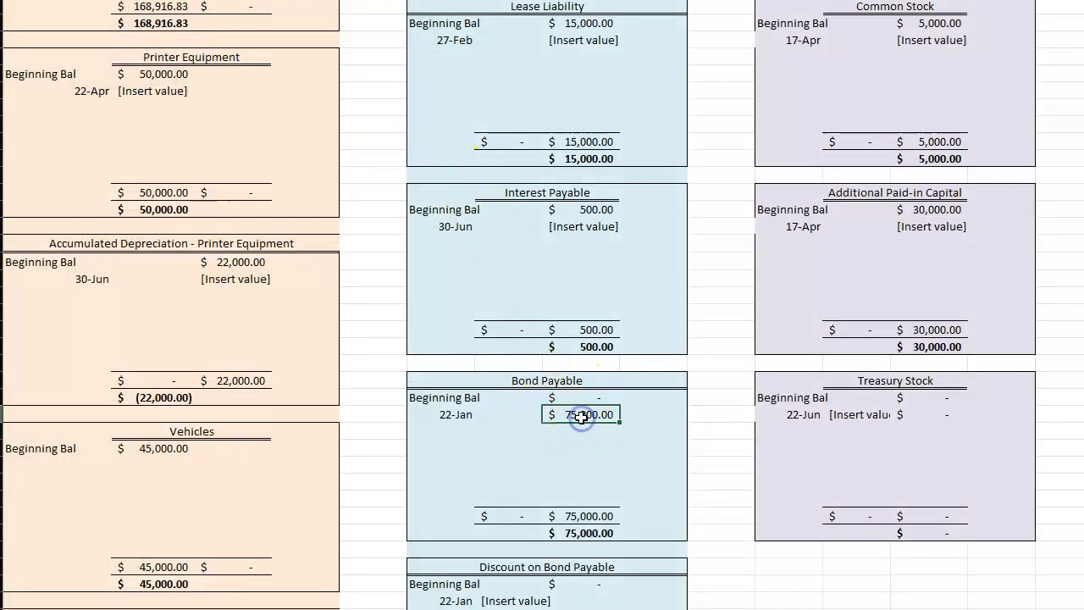
Step: Change the future value in the journal's 22-Jan Cash debit formula to -70000
key(ctrl+bracketleft)
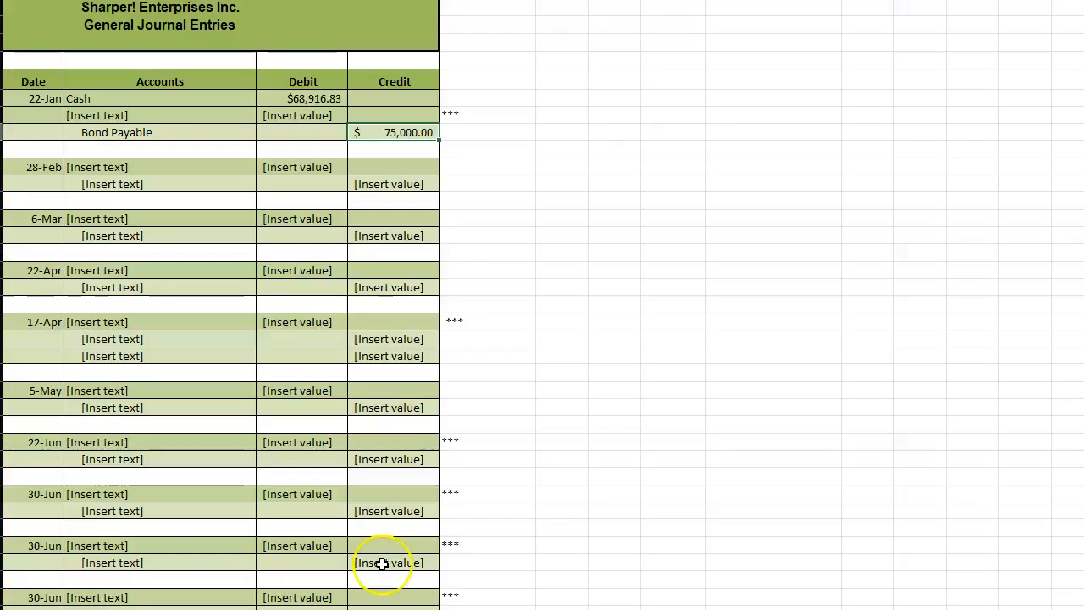
click(337, 97)
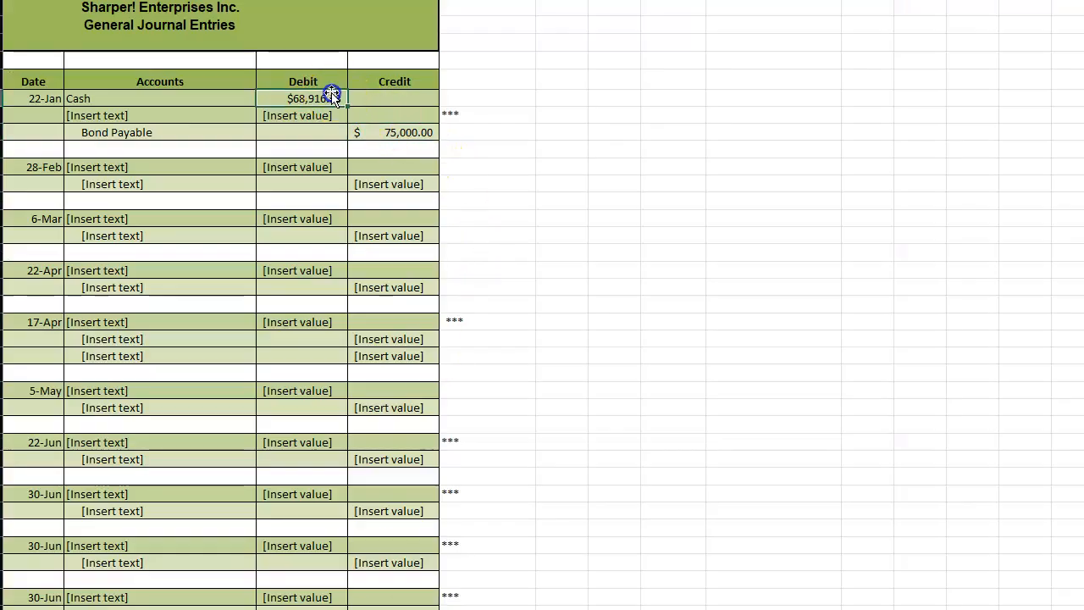
key(F2)
key(Left)
key(Left)
key(Left)
key(Left)
key(BackSpace)
text(0)
key(Return)
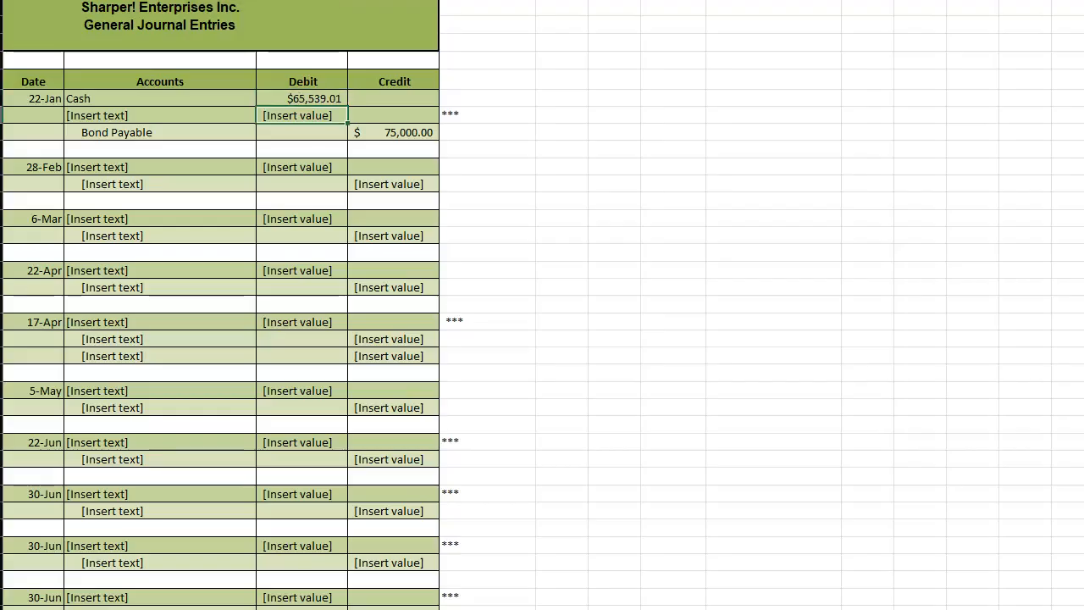
Step: Set the journal's 22-Jan Bond Payable credit to 70000 and check the linked Bond Payable and Cash T-accounts
click(403, 133)
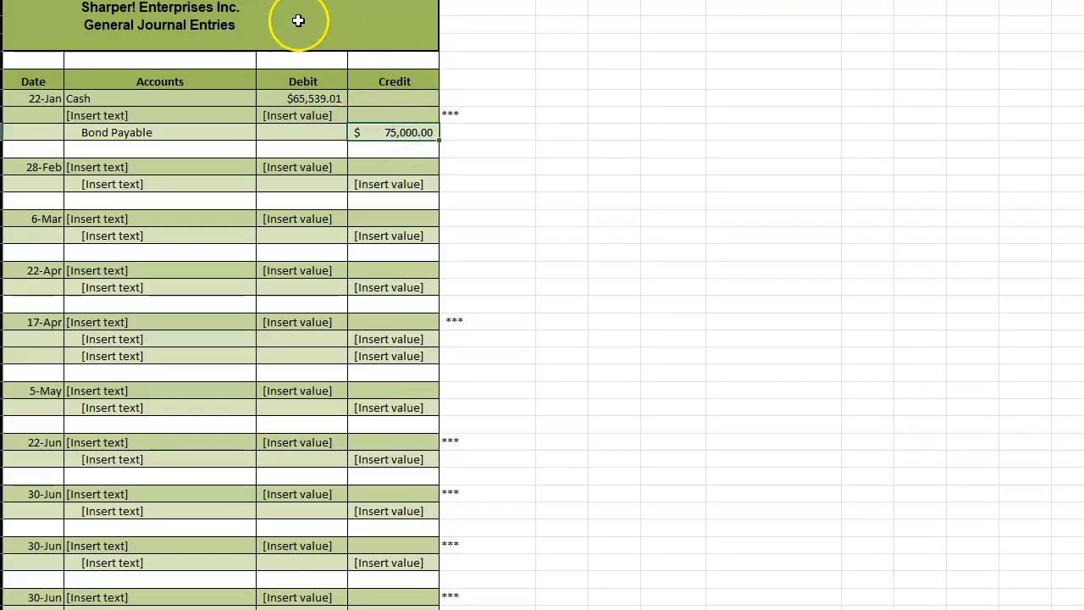
click(394, 135)
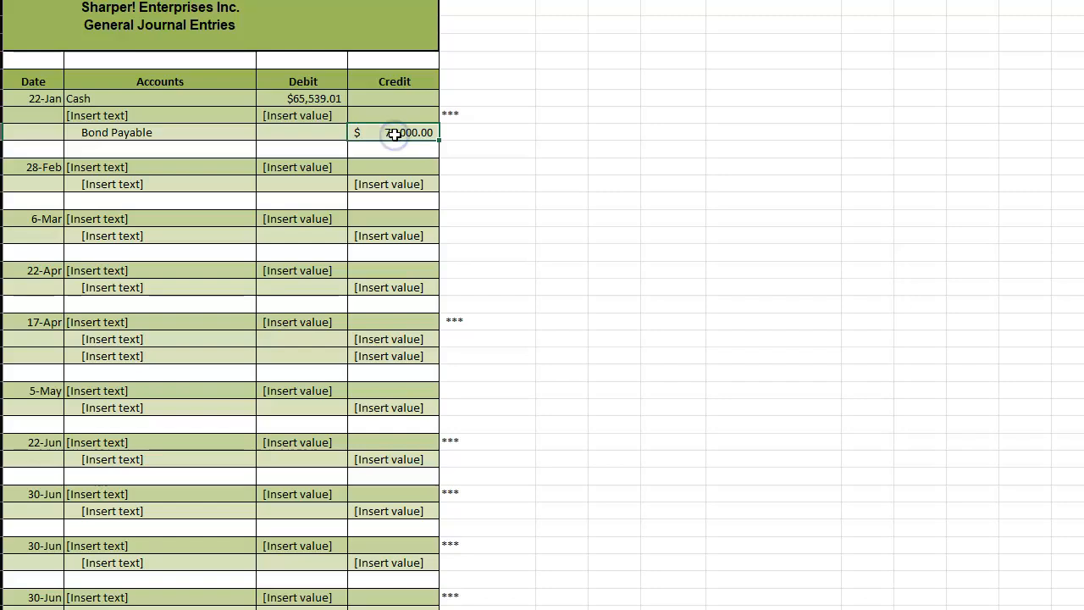
double_click(385, 135)
key(BackSpace)
key(BackSpace)
key(BackSpace)
key(BackSpace)
key(BackSpace)
text(70000)
key(Return)
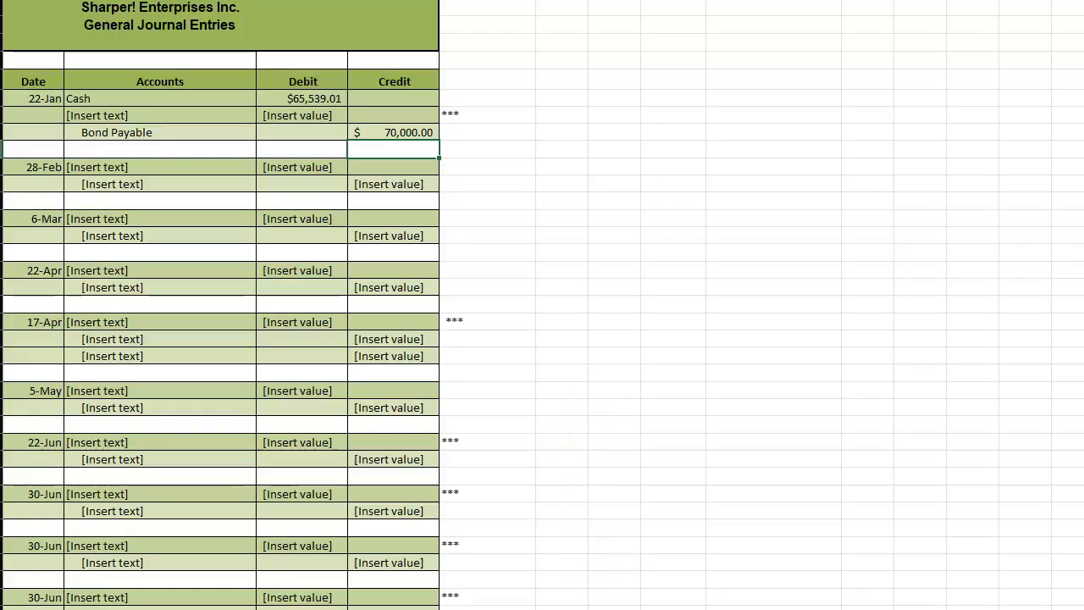
key(ctrl+Page_Down)
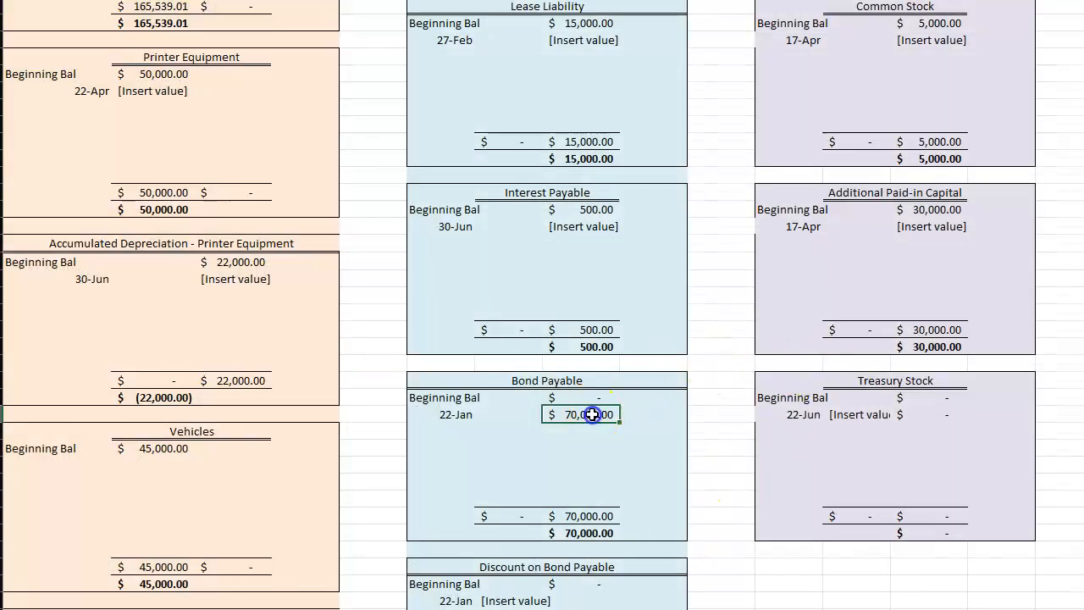
scroll(459, 306, up, 5)
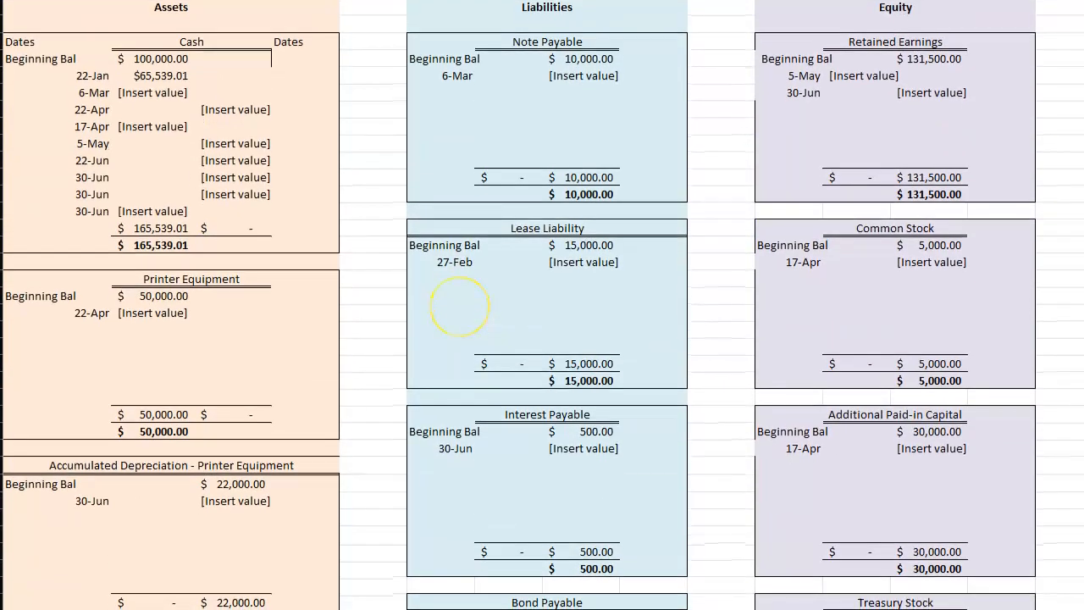
click(156, 77)
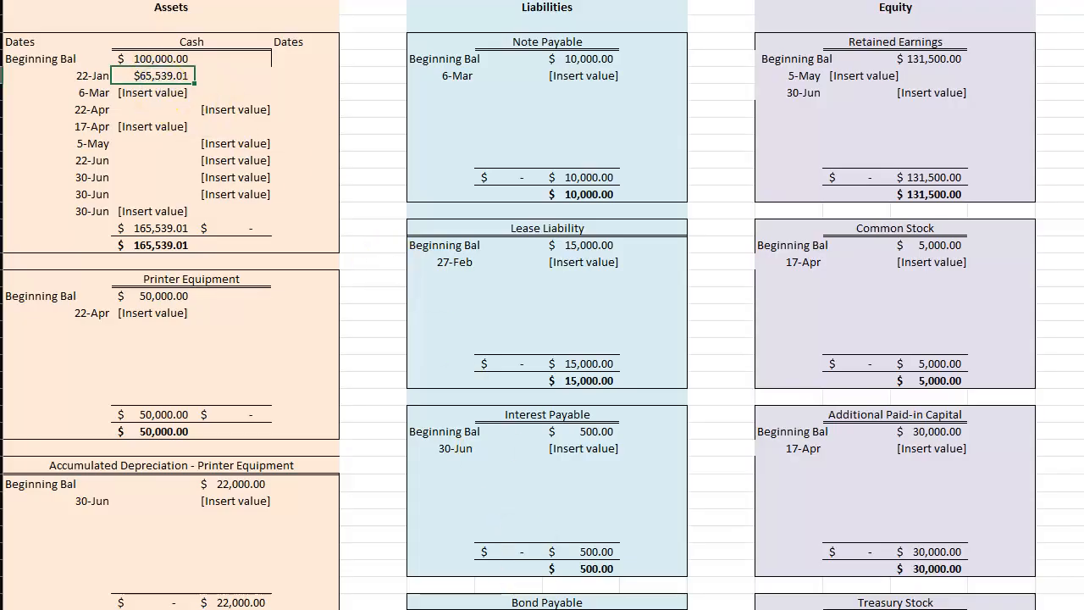
Step: Restore the future value in the journal's 22-Jan Cash debit formula to -75000
key(ctrl+Page_Up)
click(302, 100)
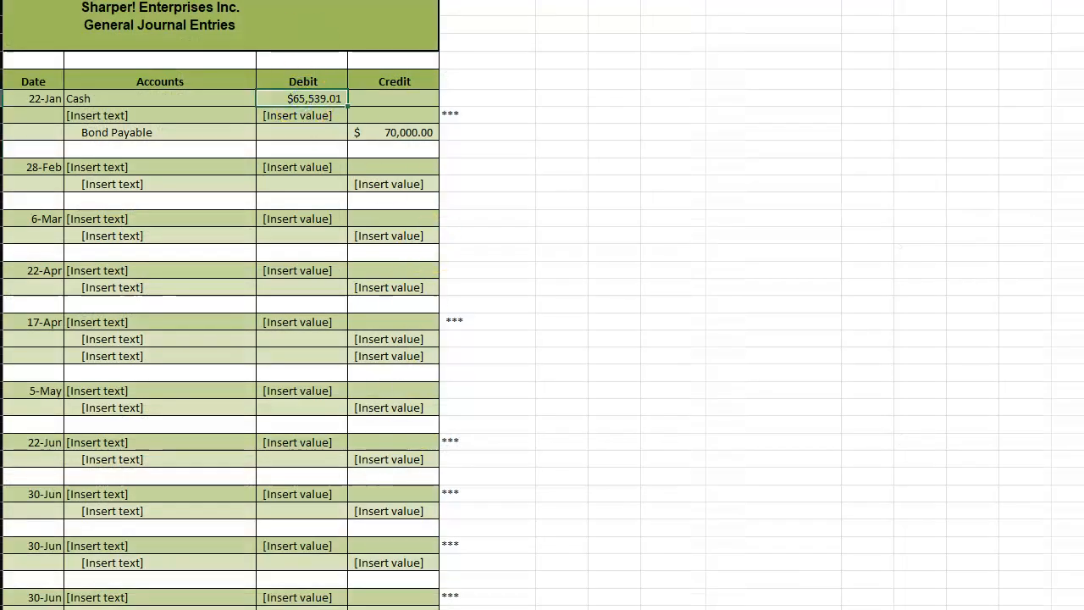
key(F2)
Step: Set the journal's 22-Jan Bond Payable credit back to 75000 and check the linked Cash T-account
click(387, 132)
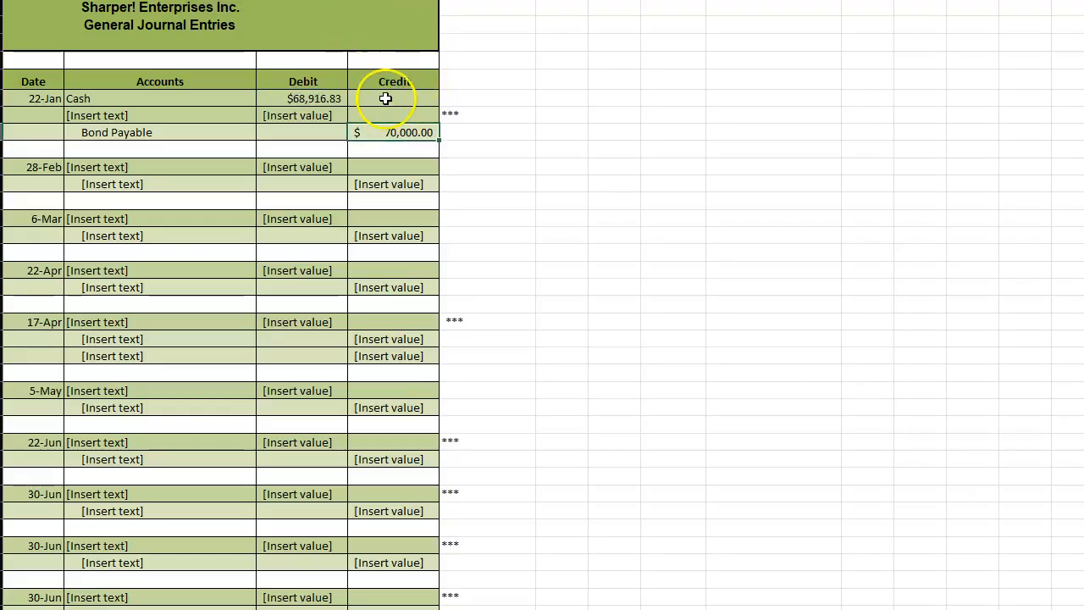
text(75000)
key(Return)
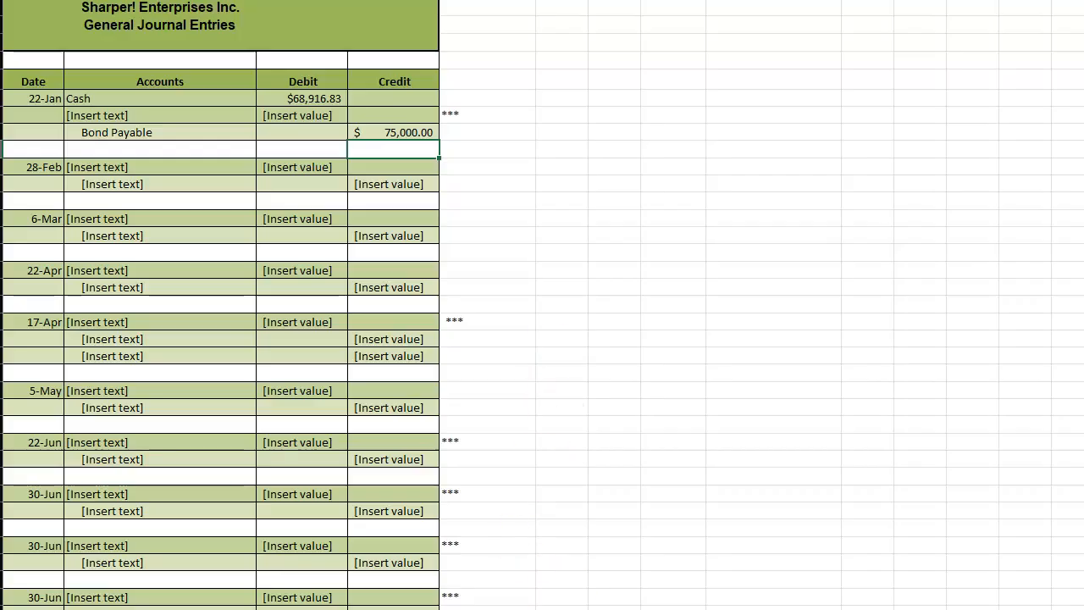
key(ctrl+Page_Down)
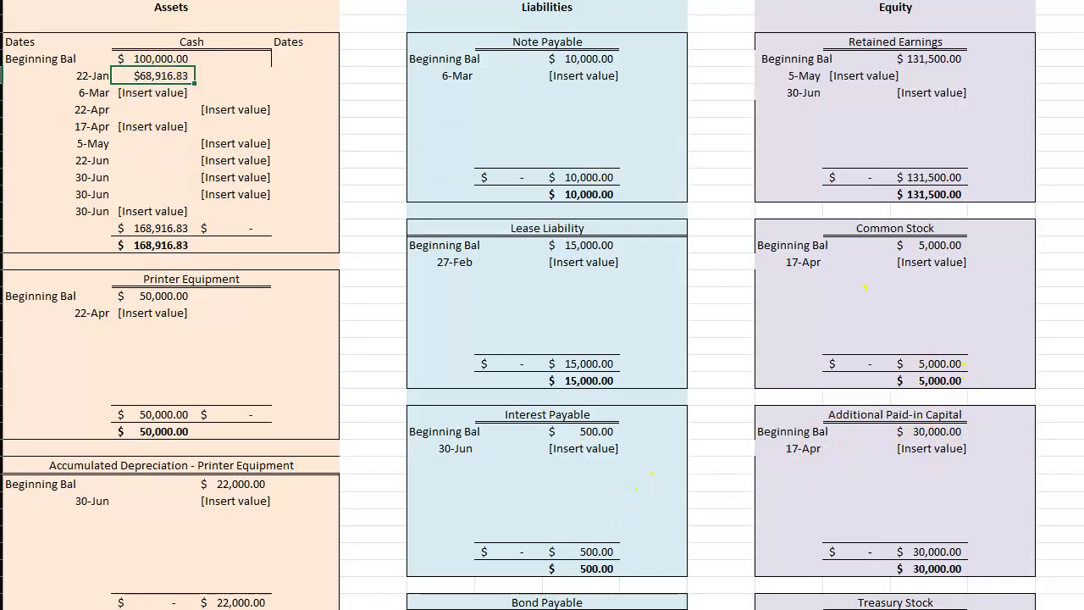
key(ctrl+Page_Up)
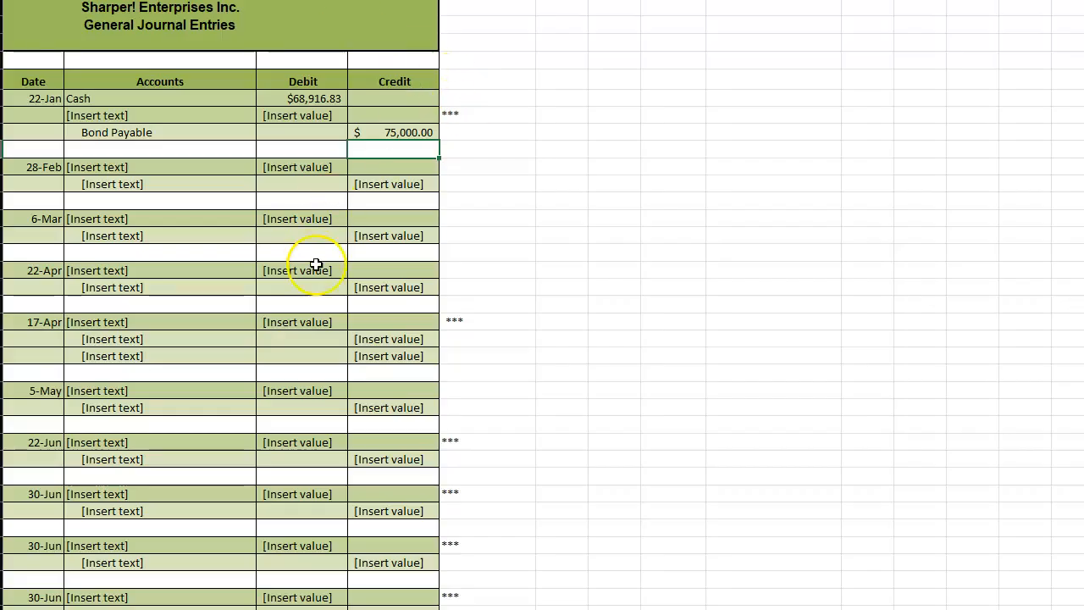
Step: Link the balance sheet's first current asset value to the ending balance of the Cash T-account
key(ctrl+Page_Down)
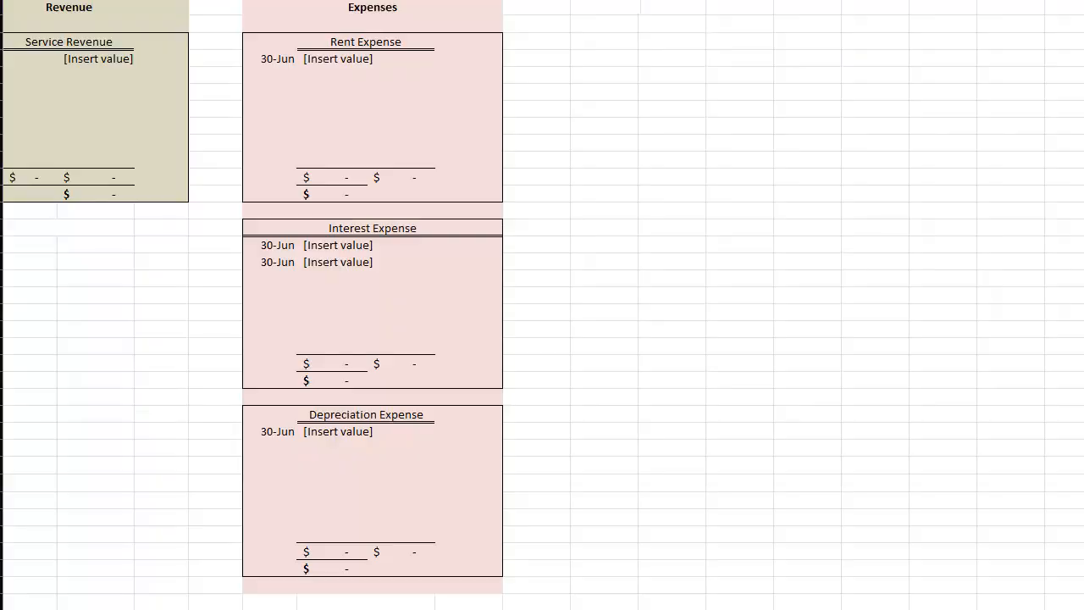
key(ctrl+Page_Down)
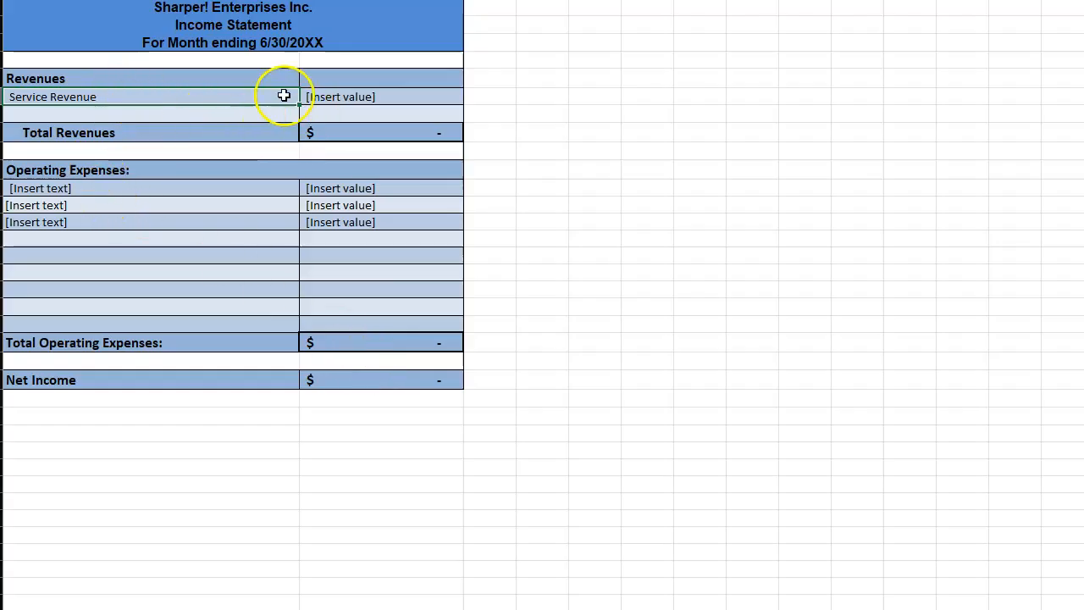
click(346, 96)
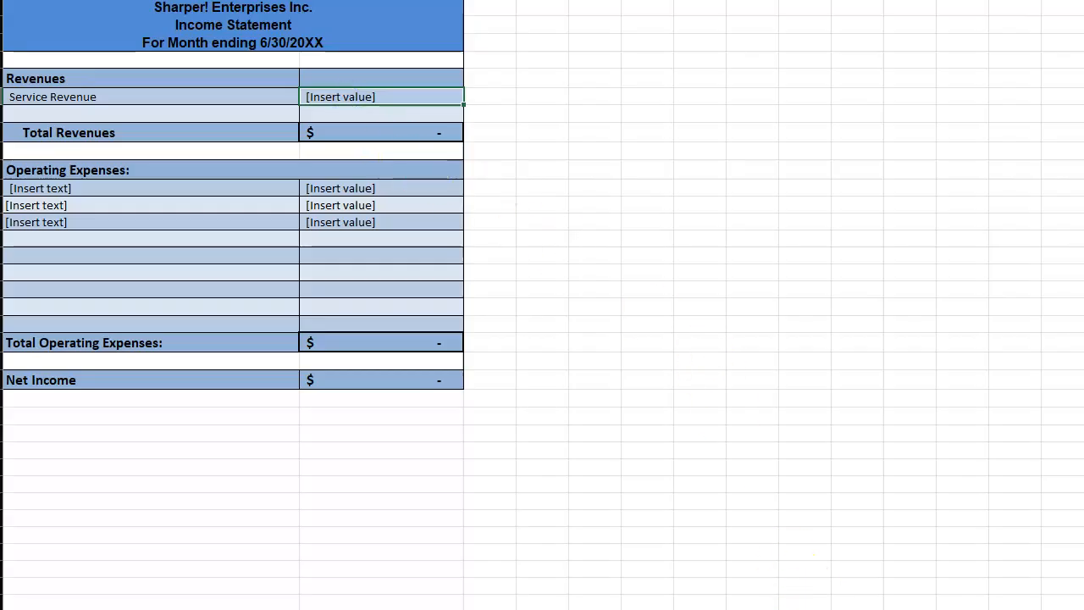
click(823, 609)
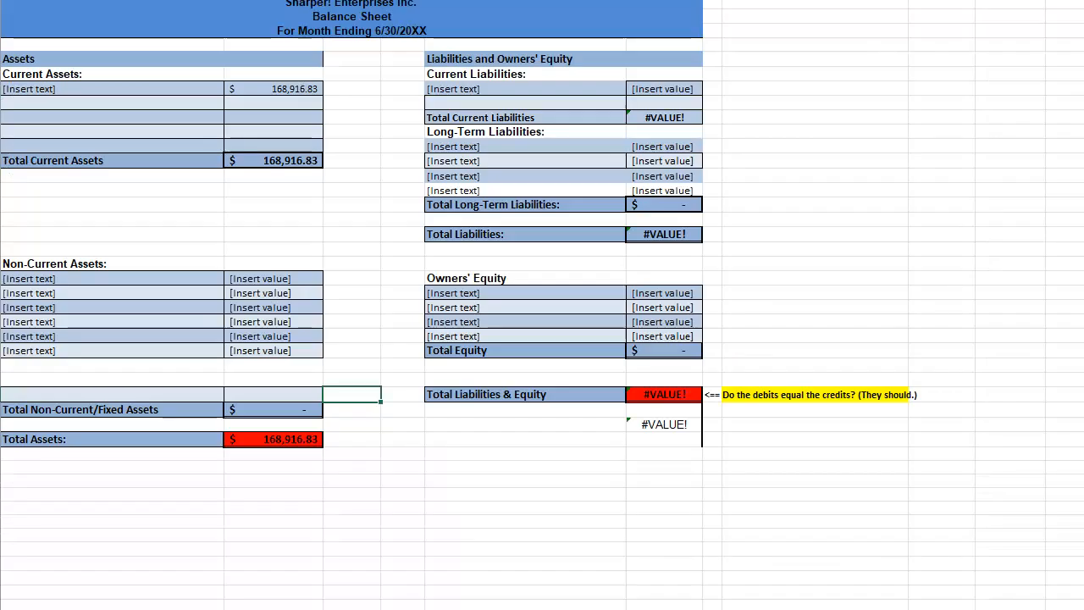
click(259, 89)
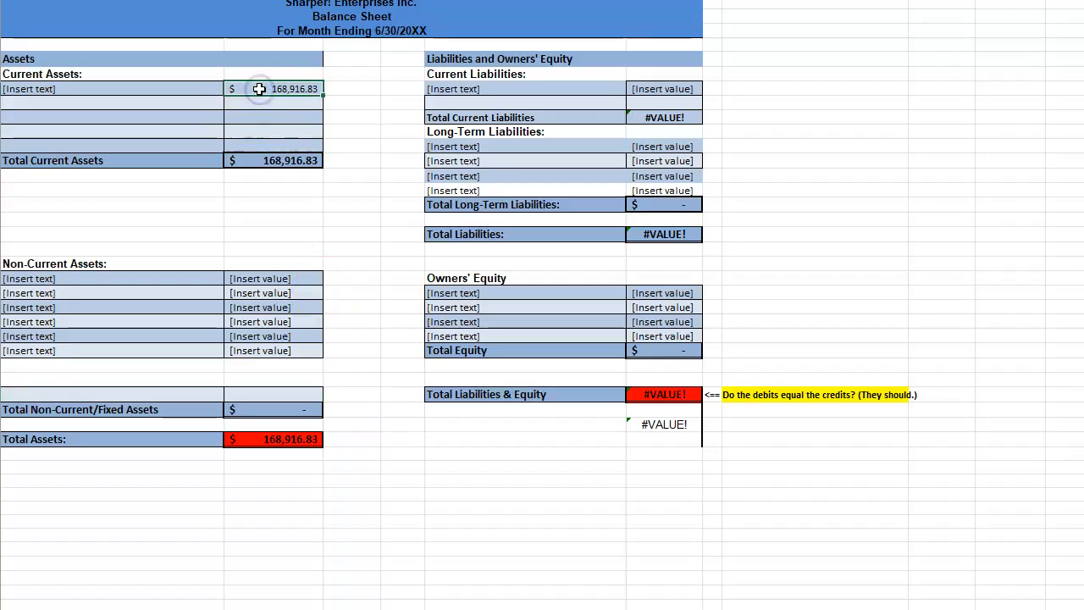
text(=)
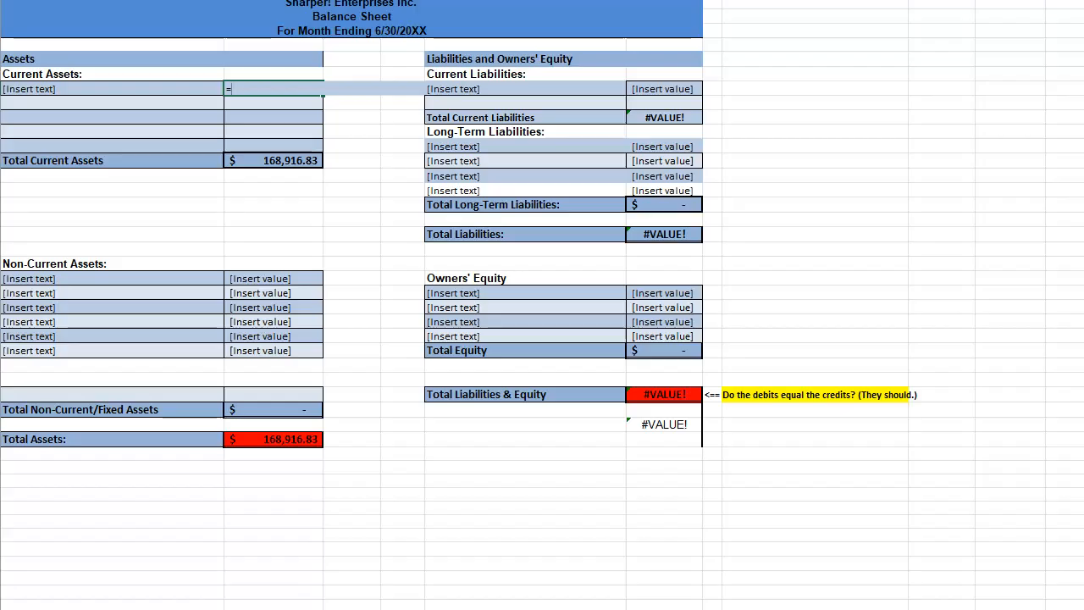
key(ctrl+Page_Up)
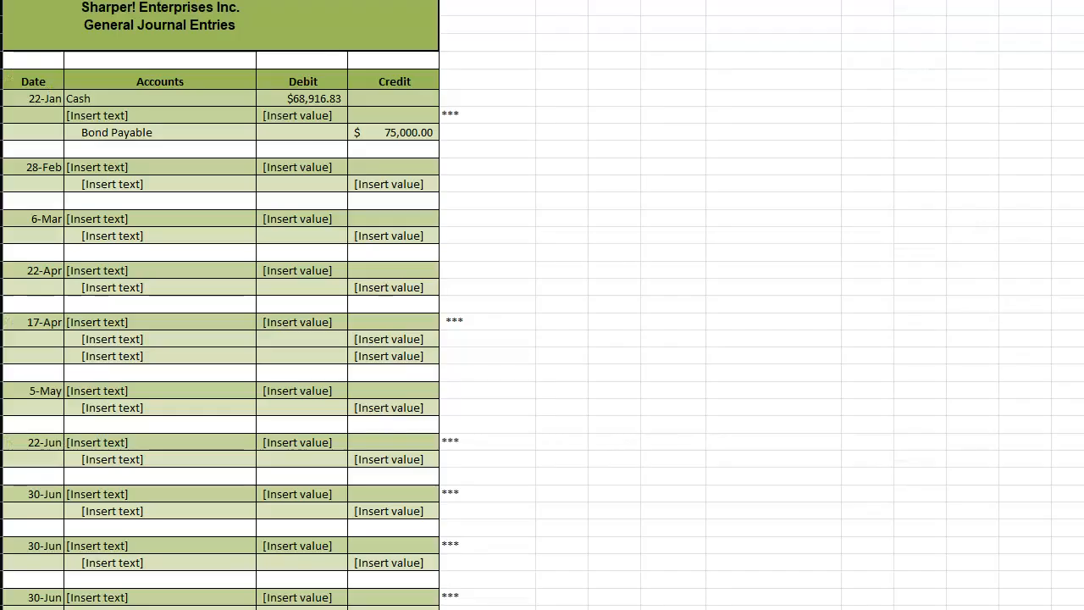
key(ctrl+Page_Down)
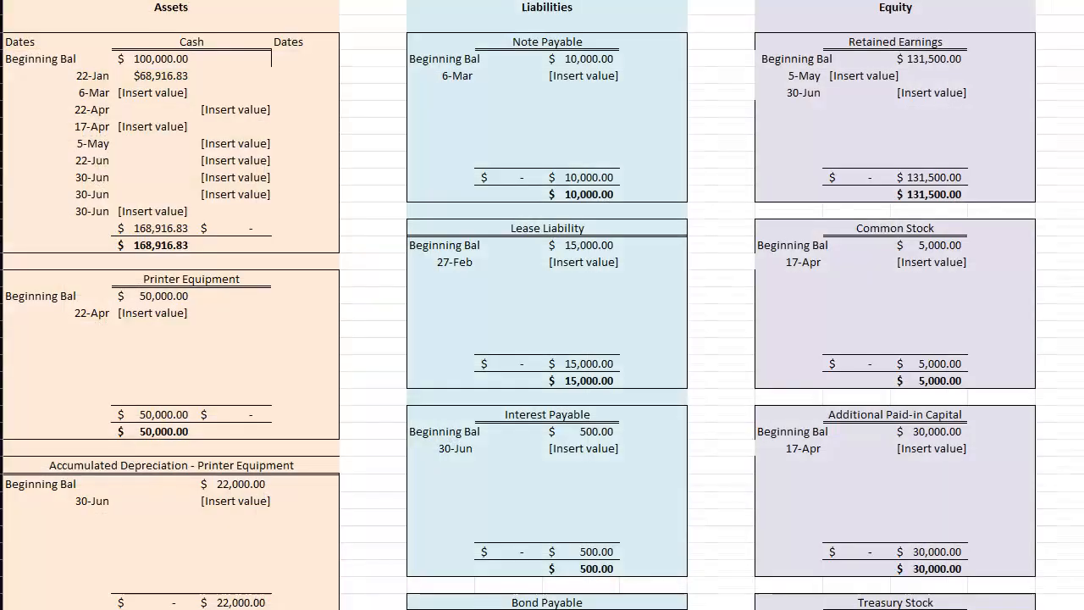
click(164, 244)
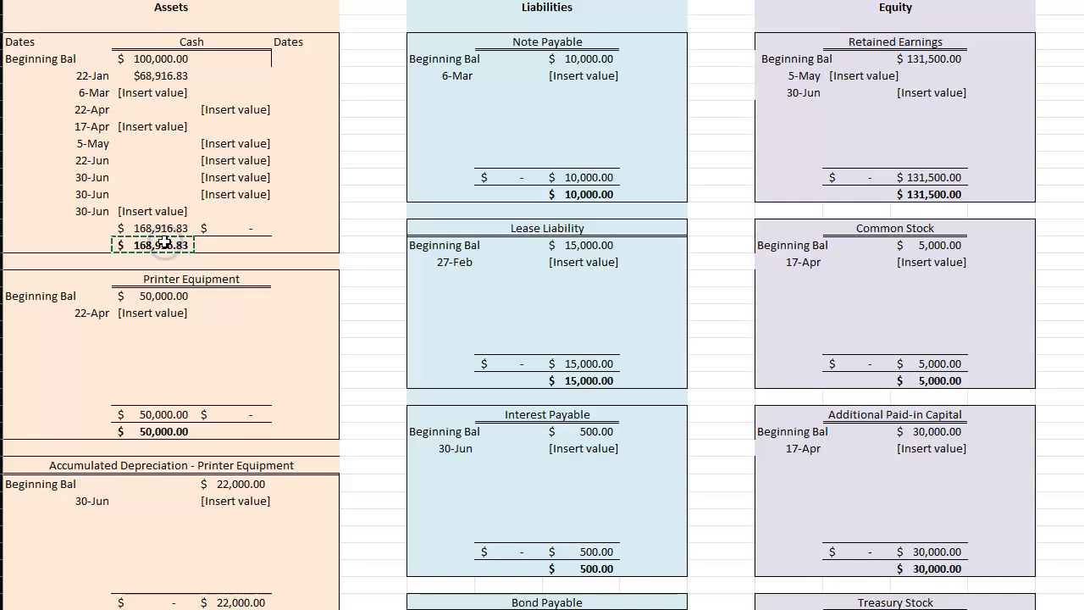
key(Return)
click(271, 88)
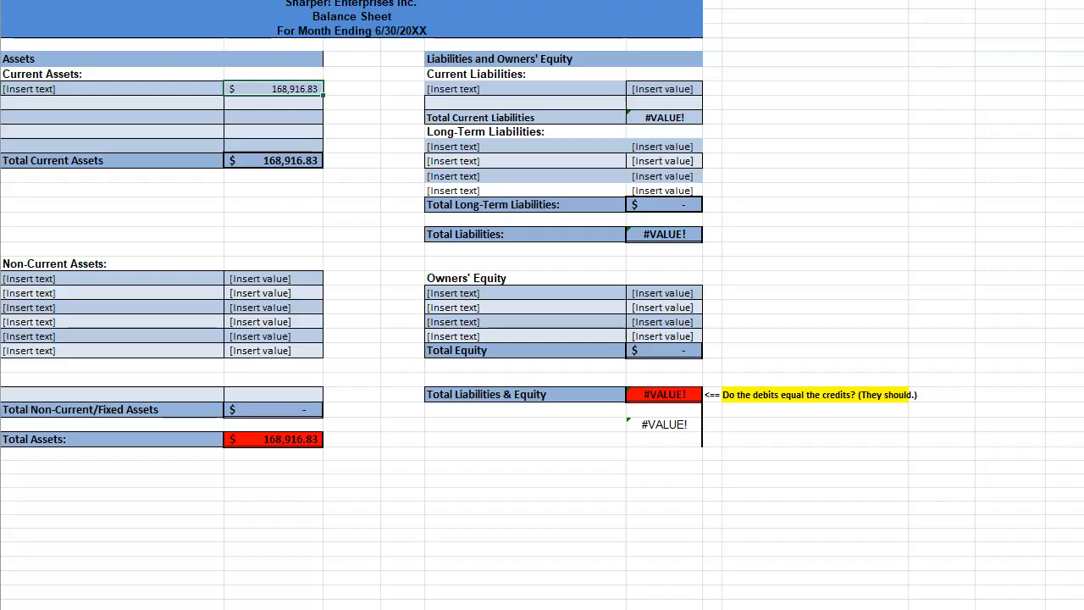
Step: Enter 120400 directly as the 6-Mar debit in the Cash T-account
click(284, 607)
click(148, 94)
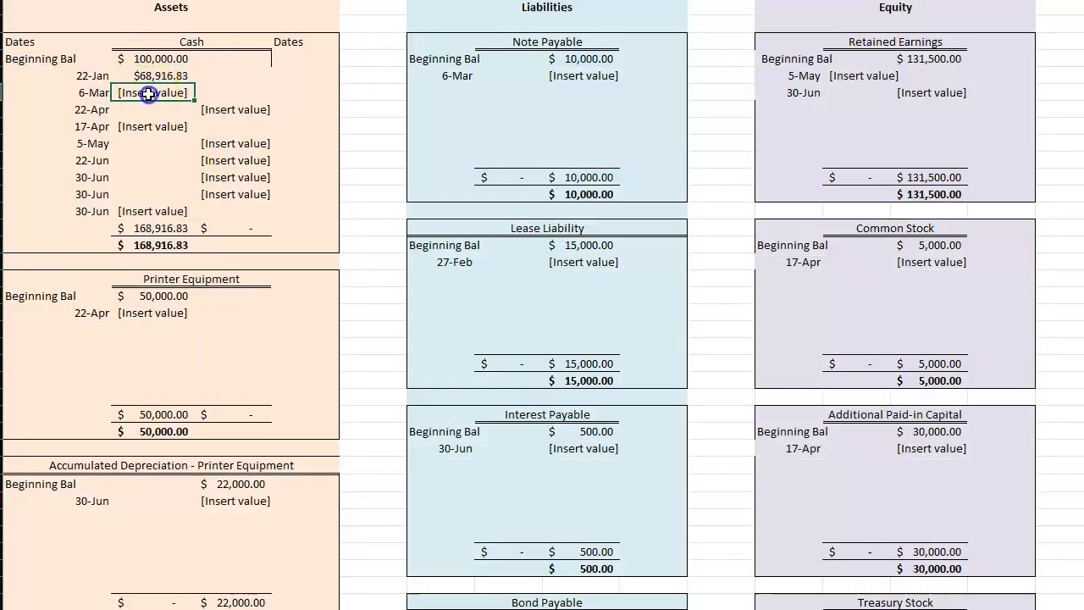
click(150, 126)
click(216, 106)
click(218, 144)
click(233, 161)
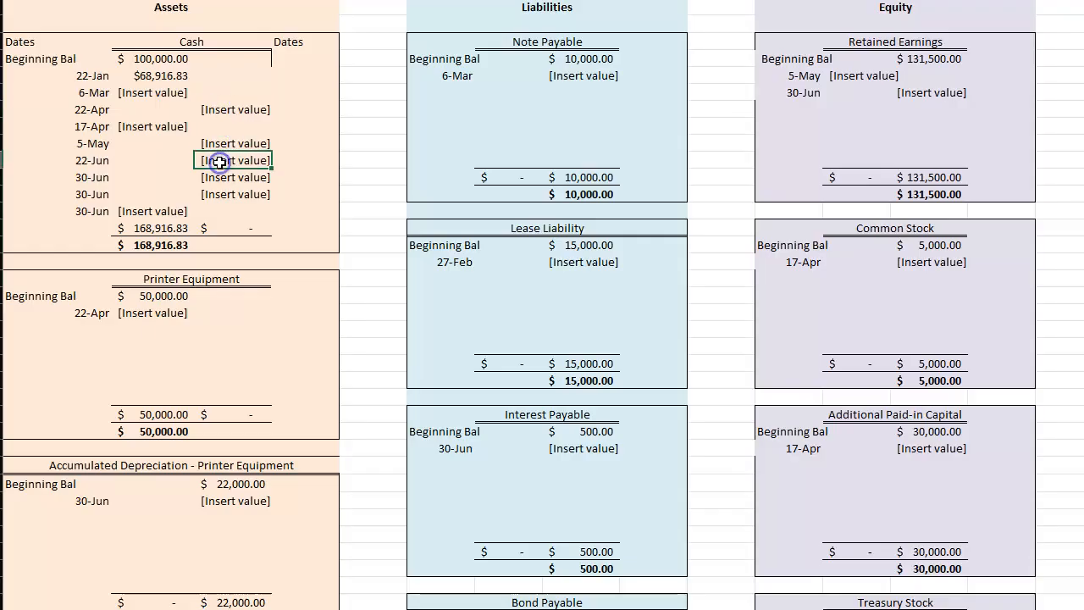
click(146, 96)
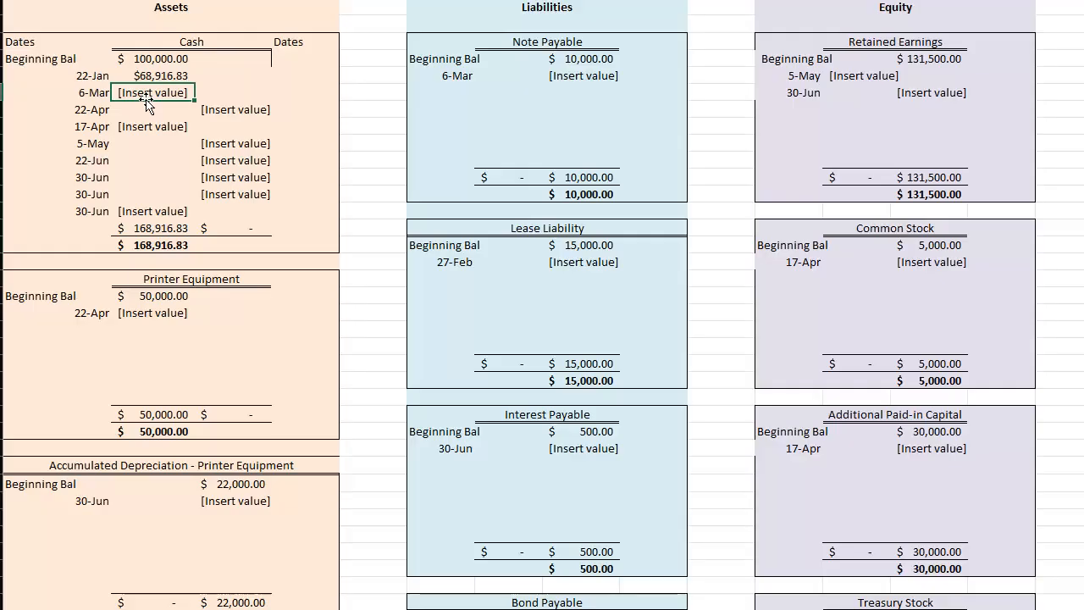
text(120400)
key(Return)
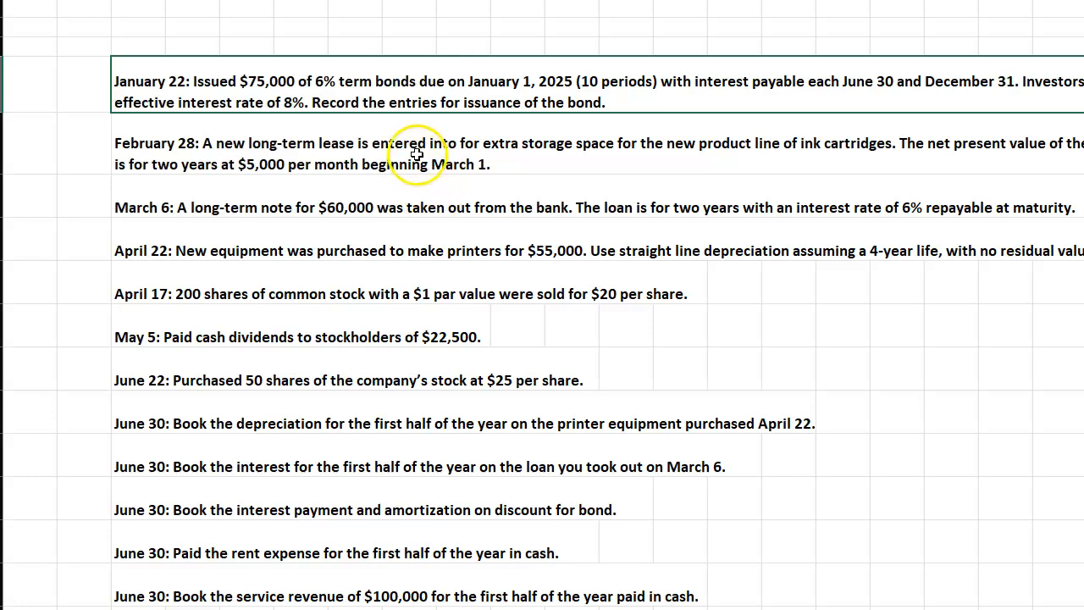
Step: Read the February 28 lease and March 6 note transactions in the transaction list and return to the T-accounts
click(415, 153)
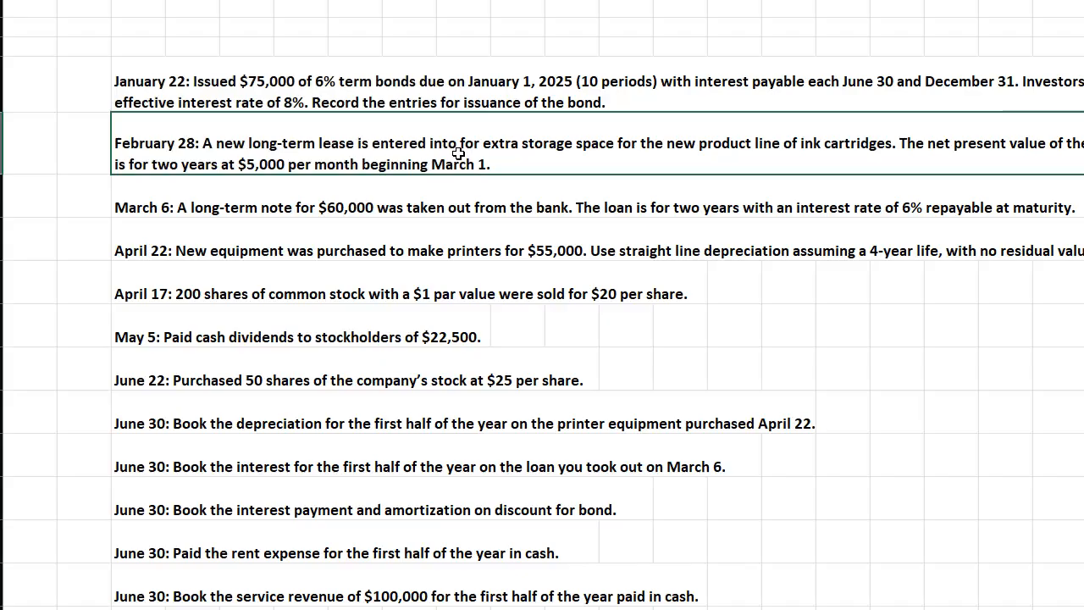
click(431, 200)
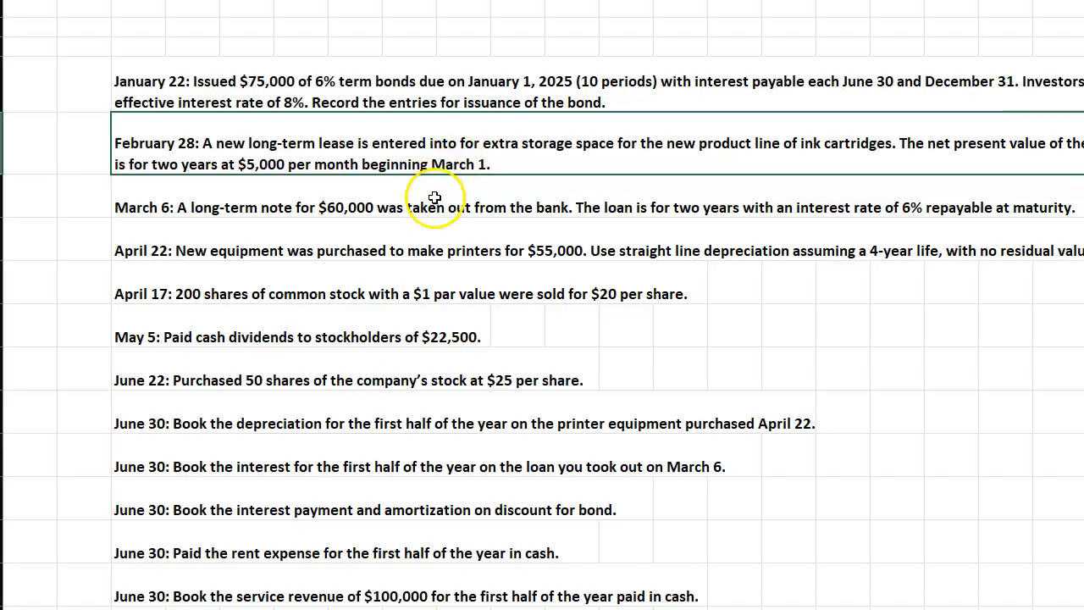
click(194, 197)
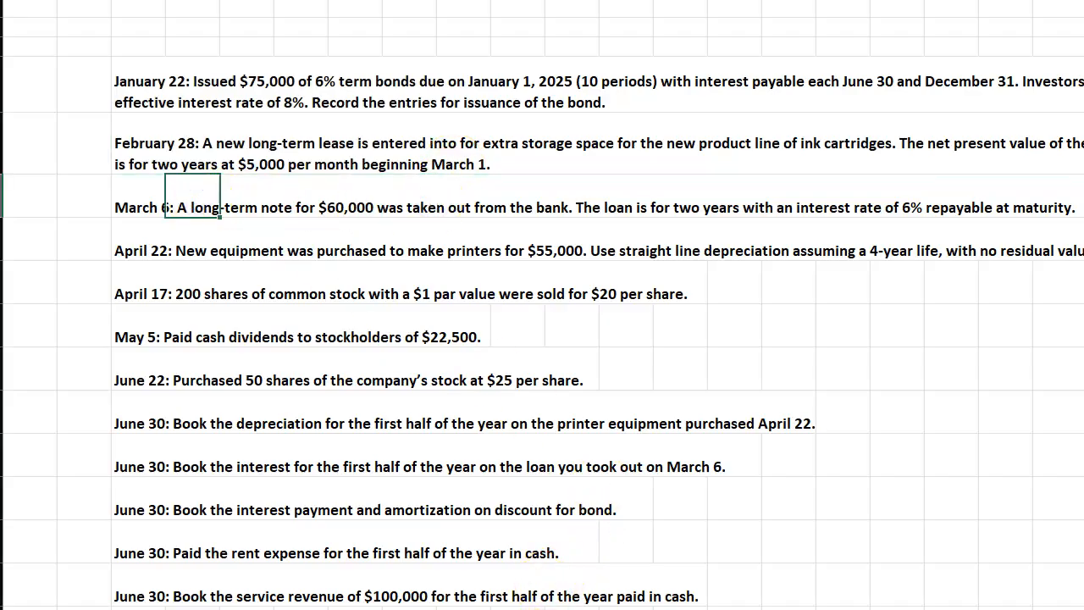
click(501, 608)
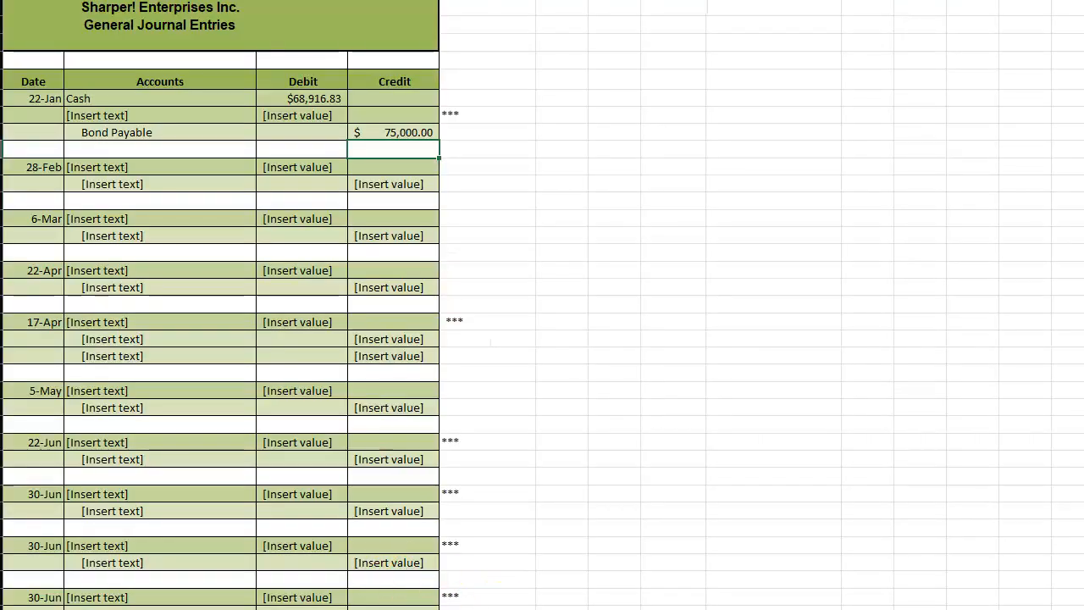
click(501, 609)
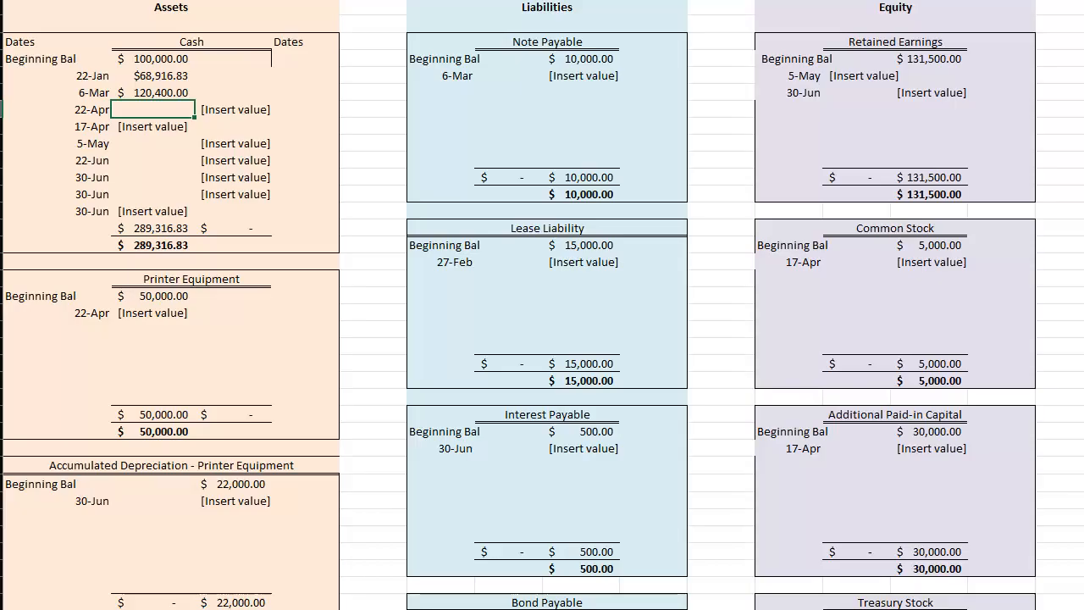
Step: Clear the Cash T-account's 6-Mar debit and link it to the journal's 28-Feb debit
click(134, 95)
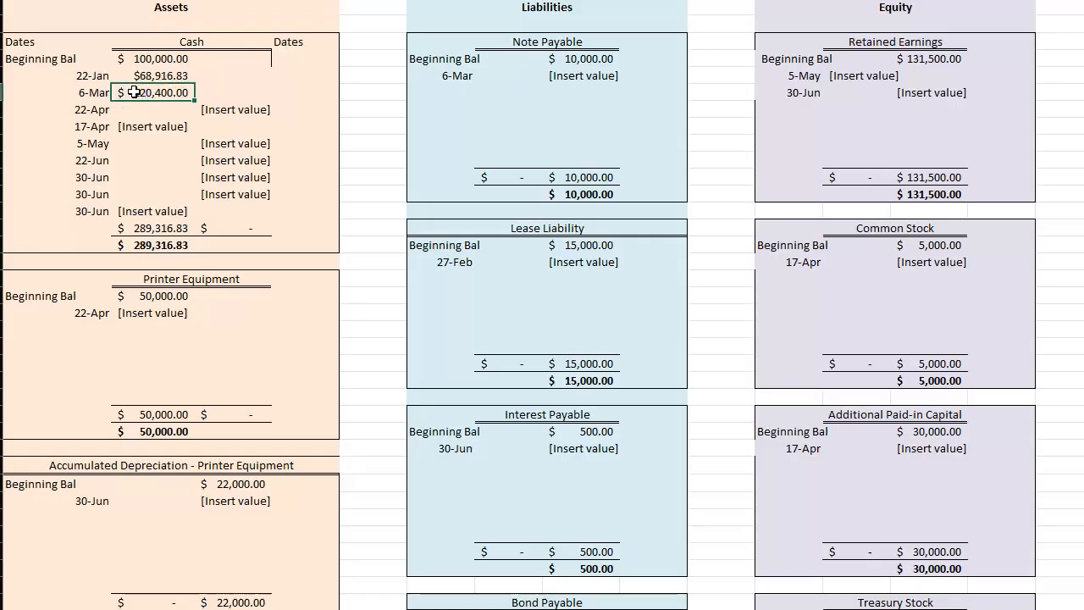
key(Delete)
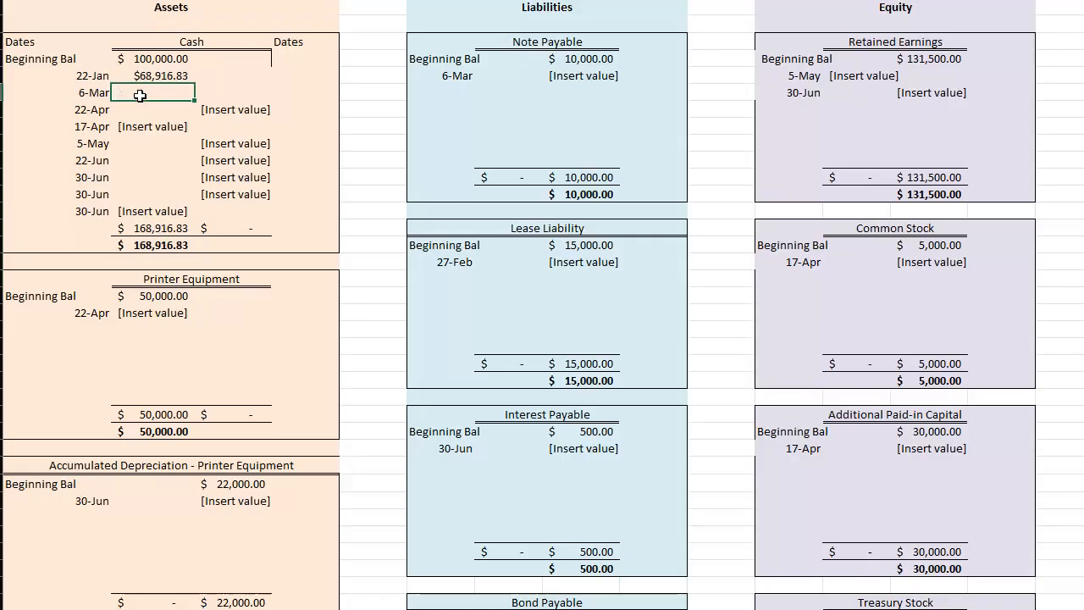
text(=)
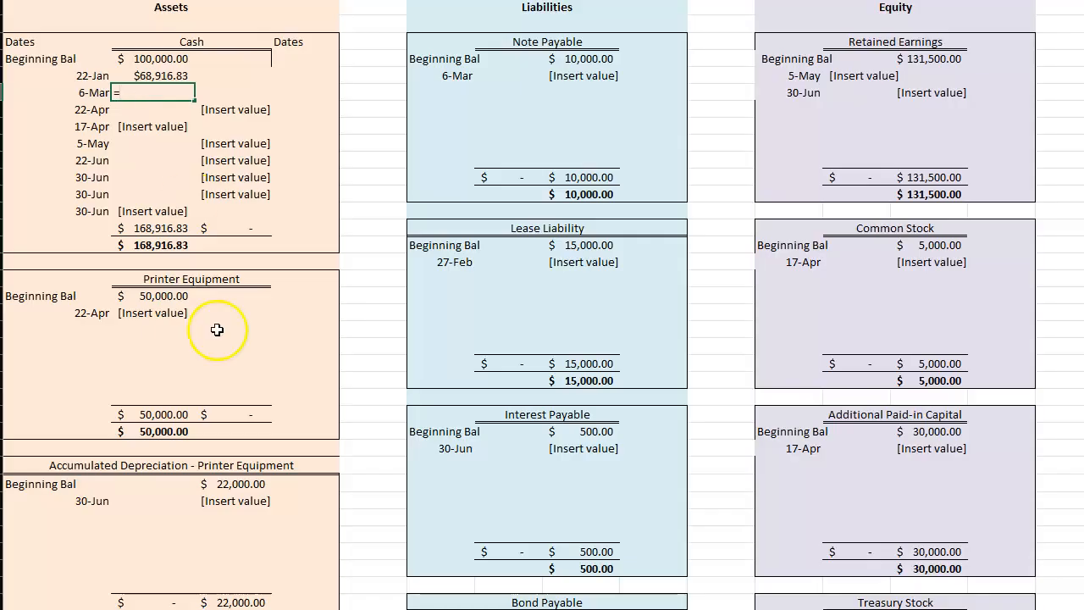
key(ctrl+Page_Up)
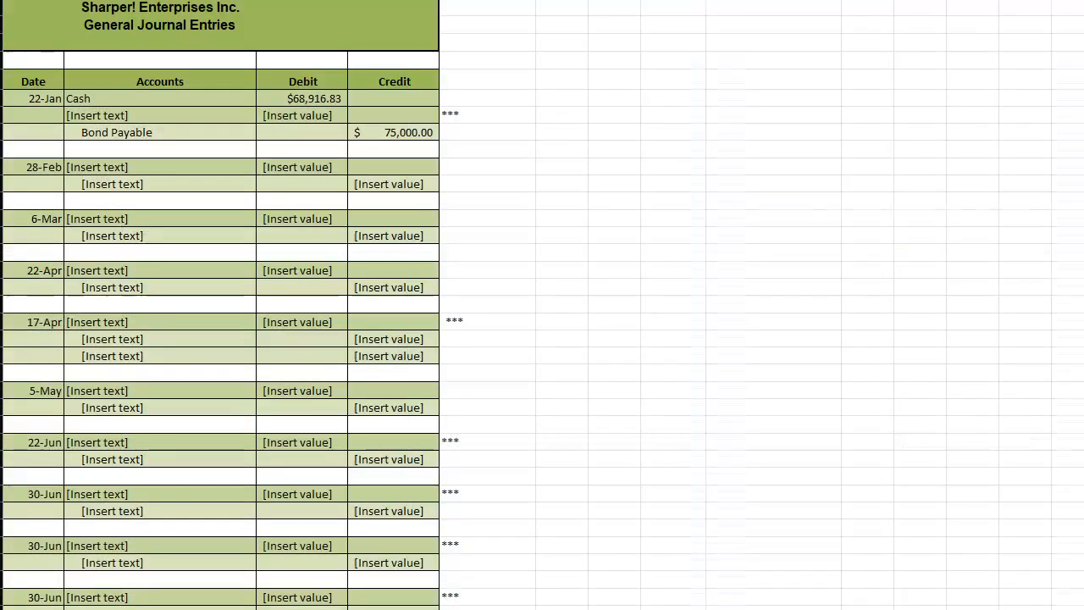
click(292, 169)
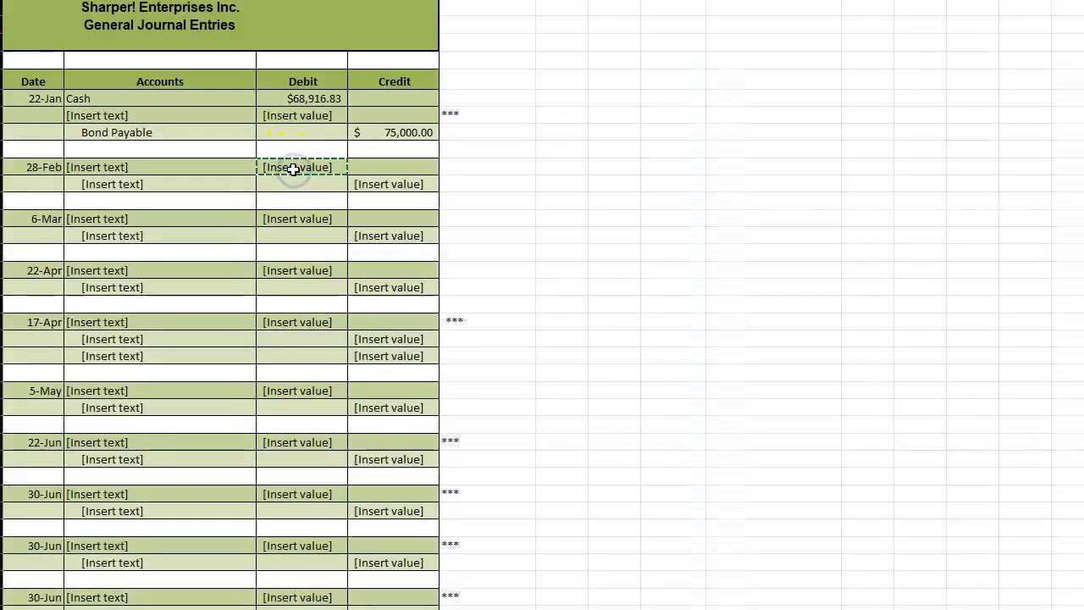
key(Return)
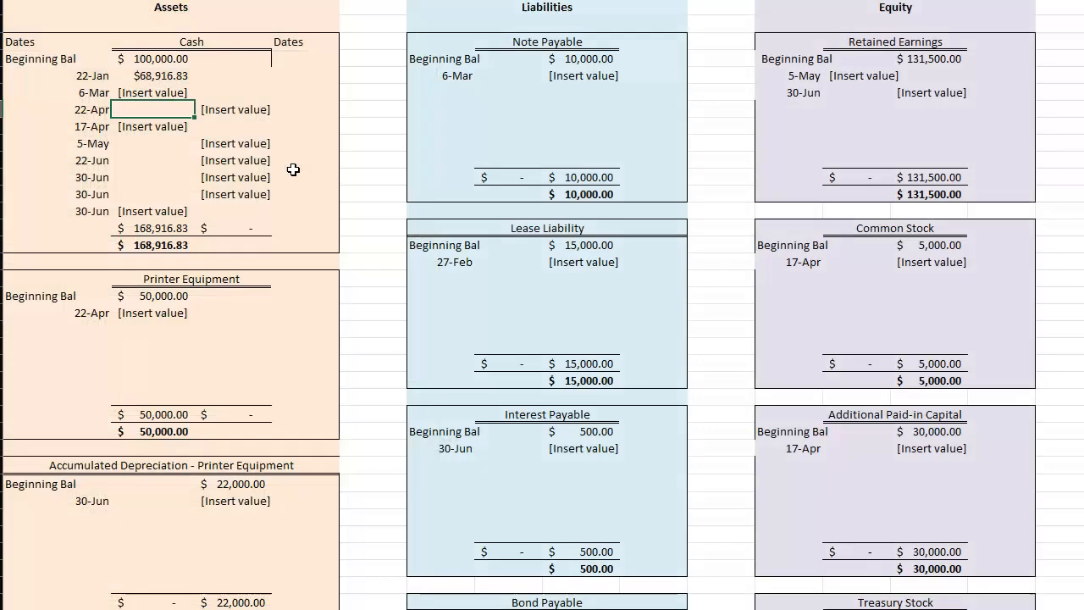
Step: Link the Cash T-account's 6-Mar debit to the journal's 6-Mar debit
click(292, 171)
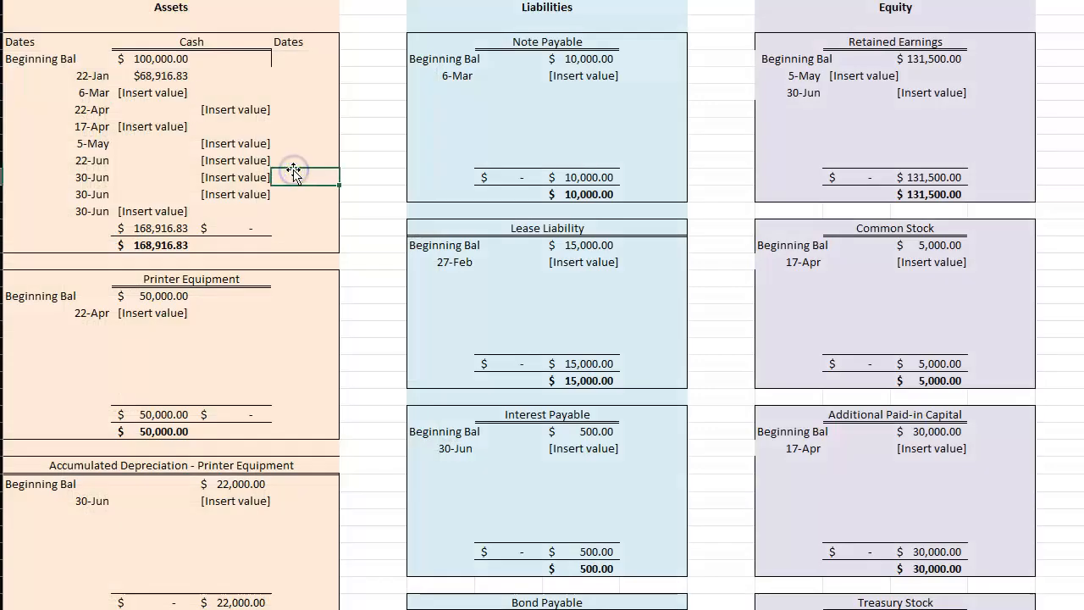
click(144, 92)
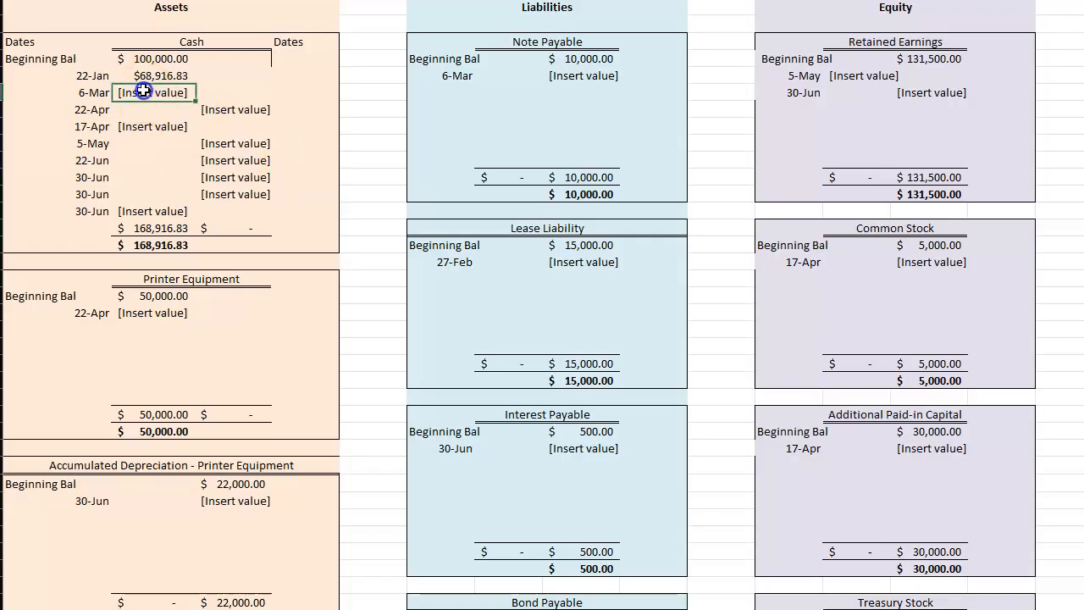
text(=)
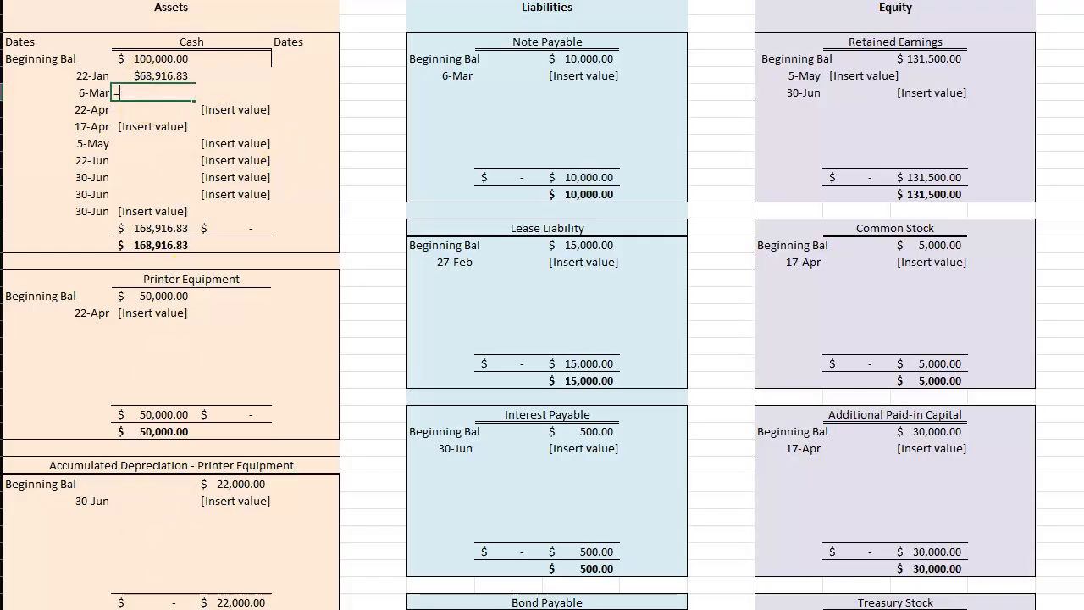
click(295, 607)
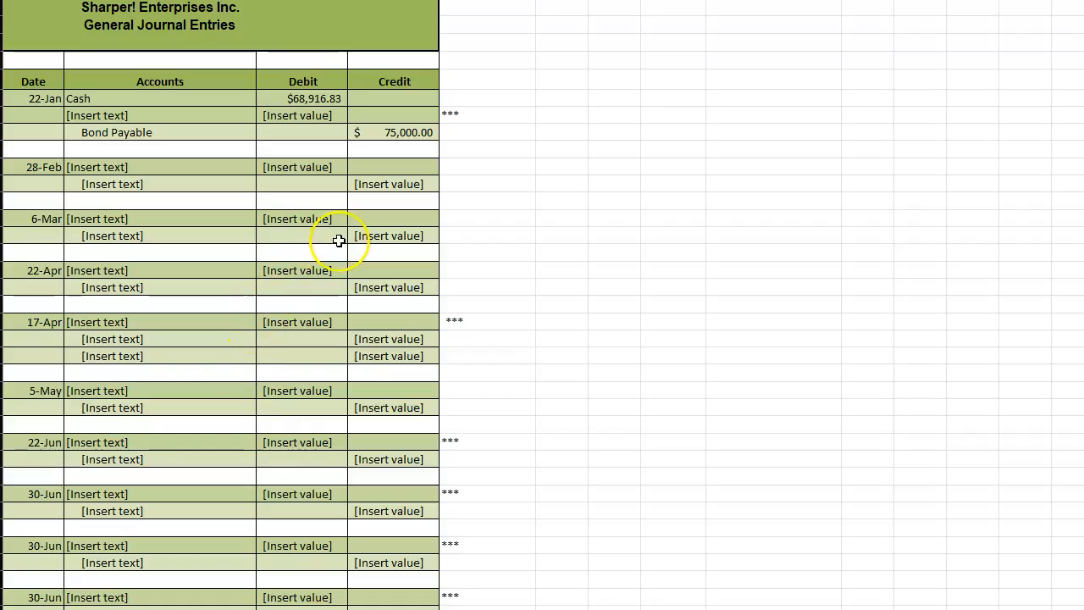
click(318, 219)
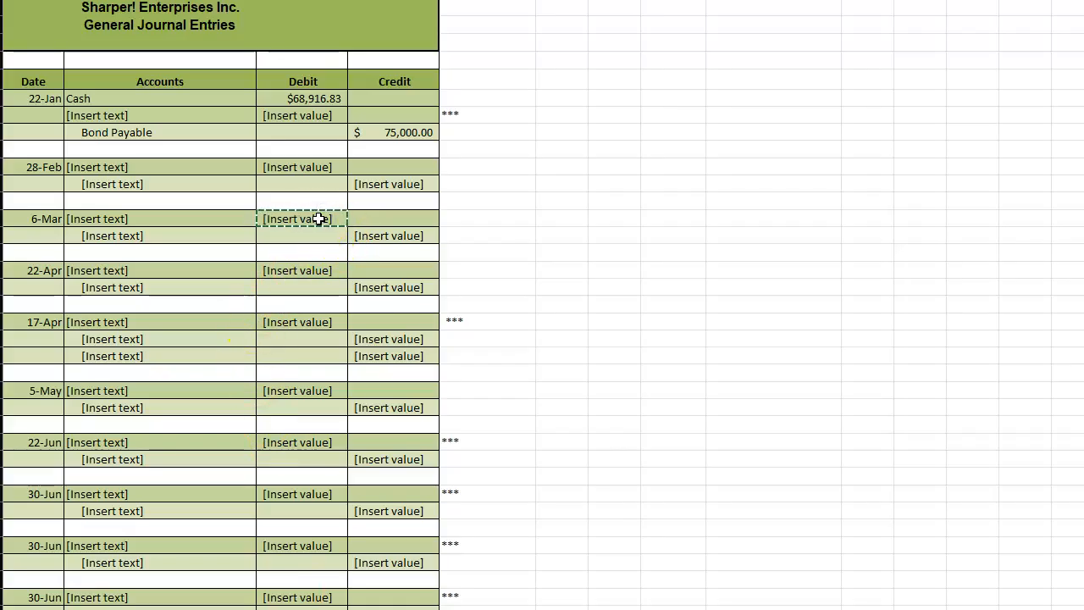
key(Return)
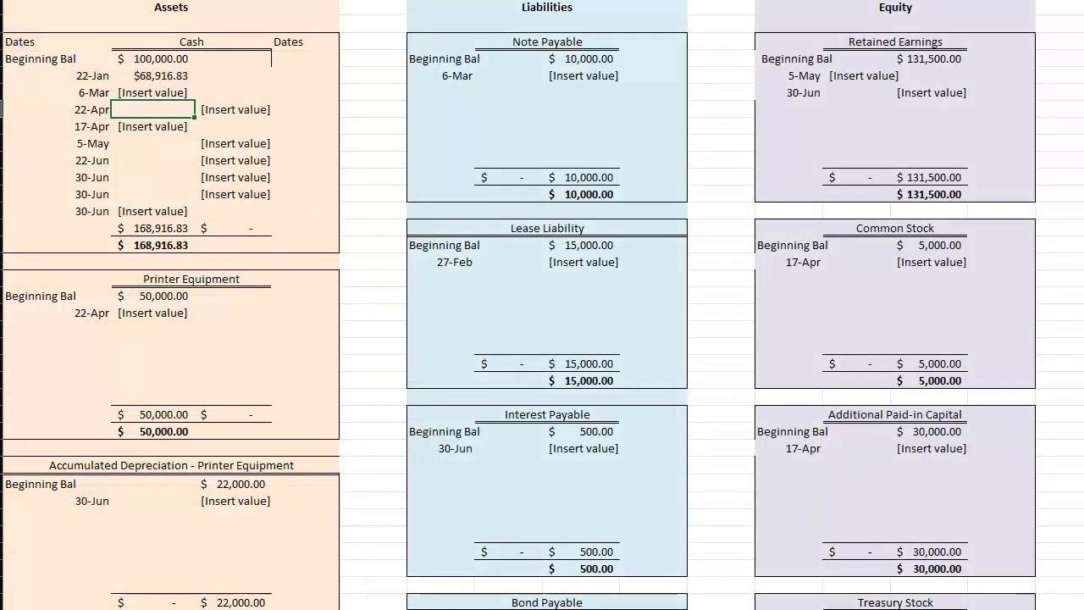
Step: Enter Cash as the debit account and Note Payable as the credit account of the journal's 6-Mar entry
click(309, 607)
click(124, 219)
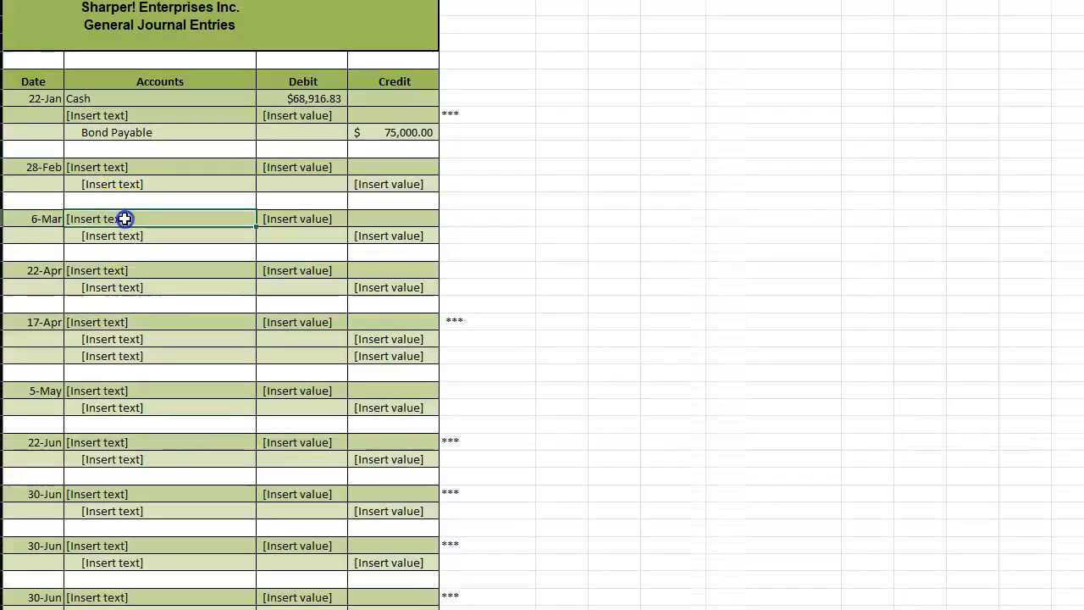
text(Cash)
key(Return)
text(Note Pay)
key(BackSpace)
text(ayabl)
key(Right)
Step: Set the journal's 6-Mar Cash debit and Note Payable credit to 60000 each
key(Right)
key(Up)
key(Left)
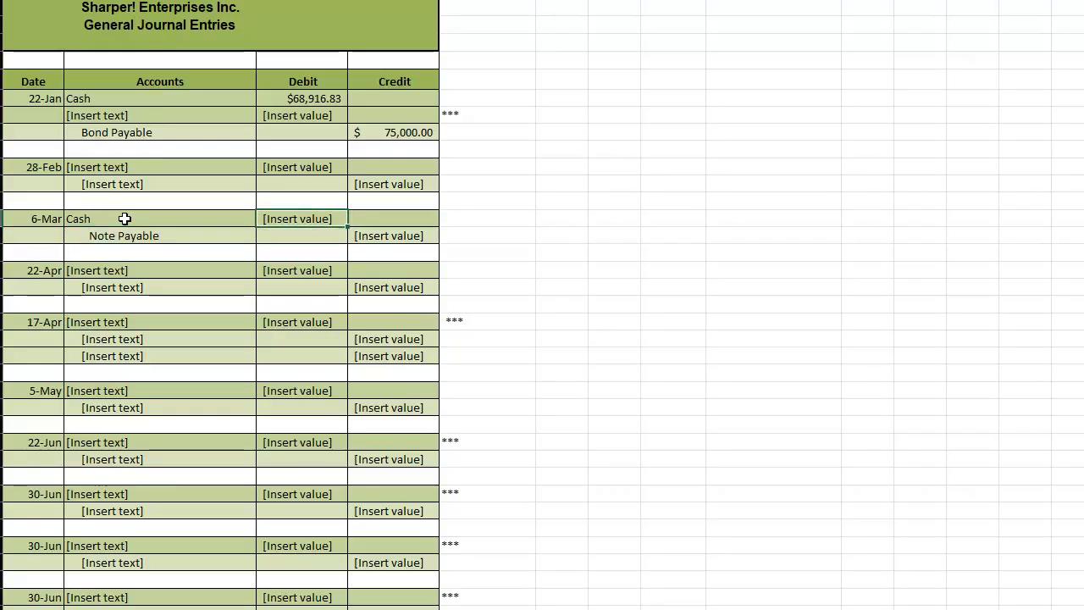
text(60000)
key(Right)
key(Down)
text(6000)
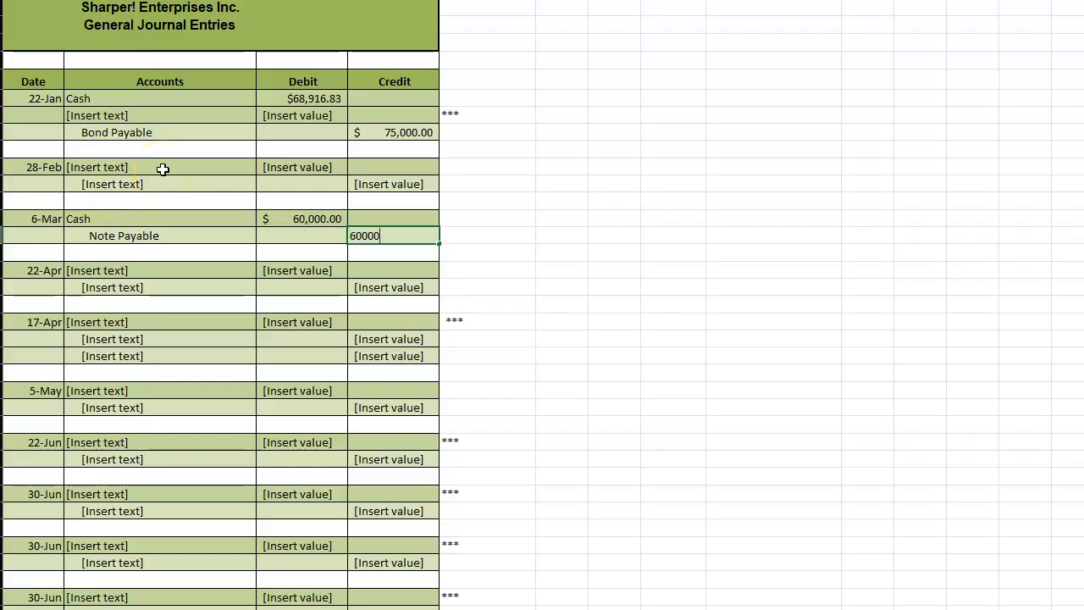
key(Right)
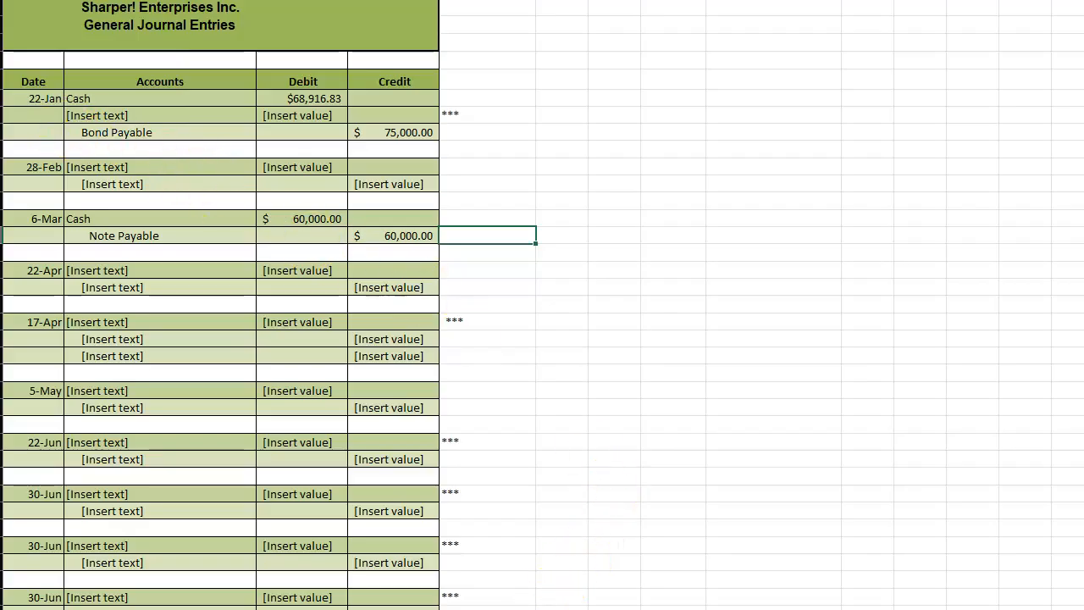
Step: Link the Note Payable T-account's 6-Mar credit to the Note Payable credit of the journal's 6-Mar entry
click(465, 608)
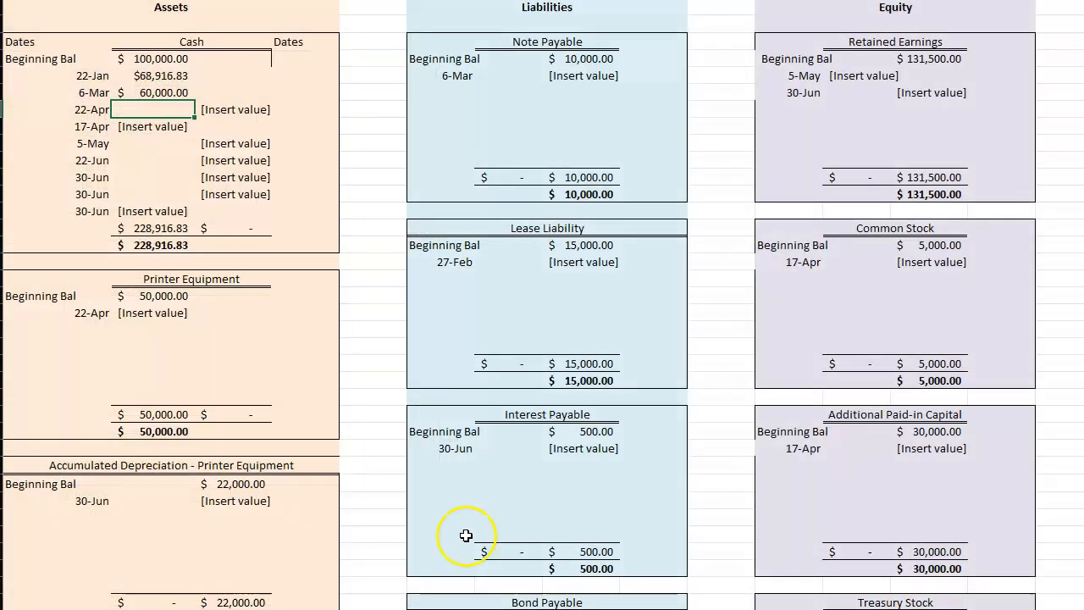
click(169, 92)
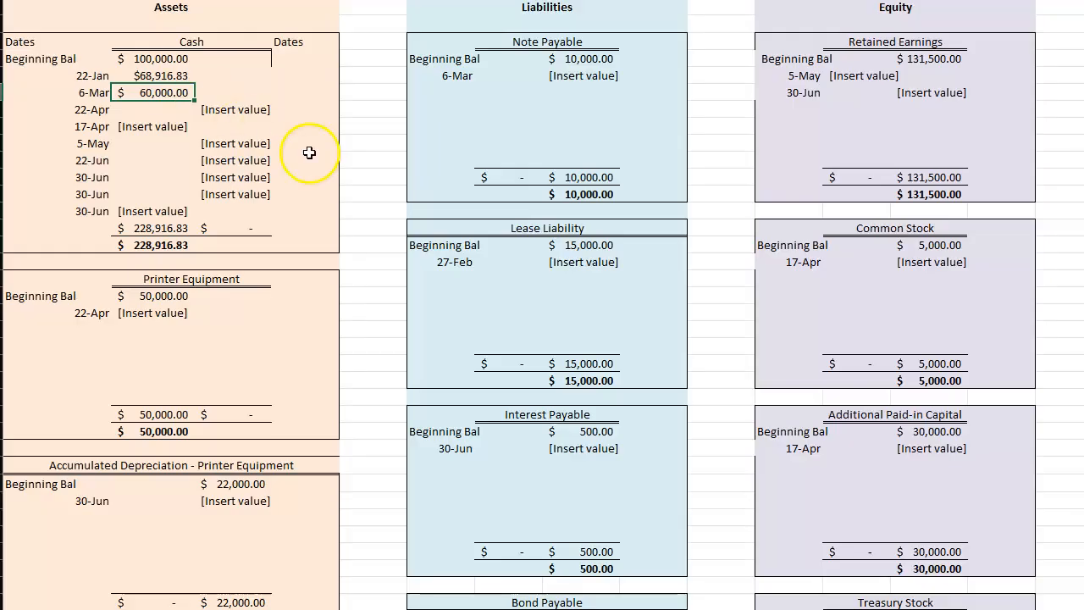
click(629, 408)
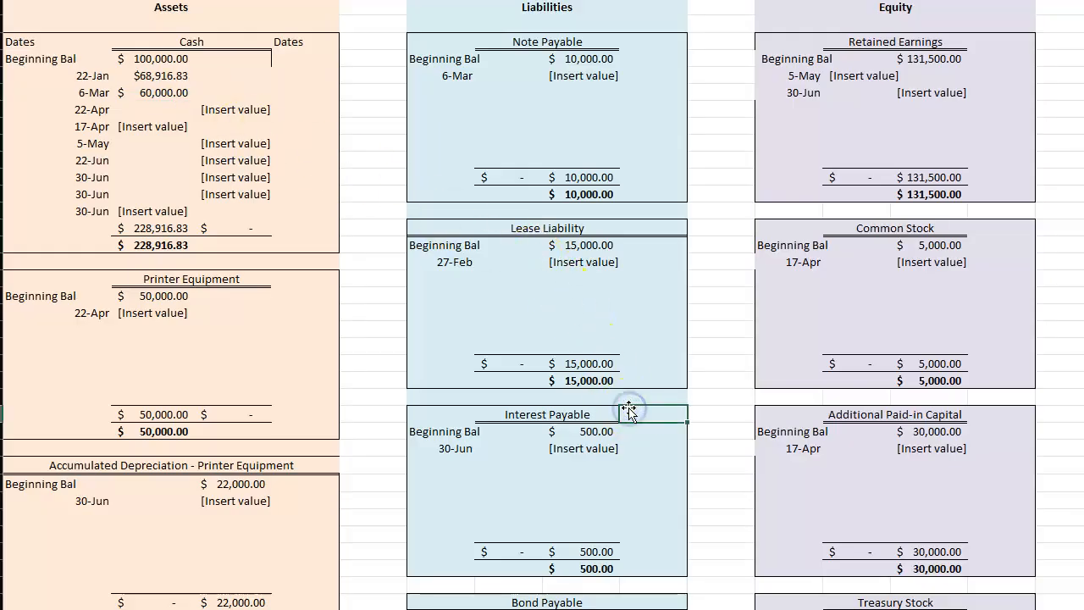
click(586, 84)
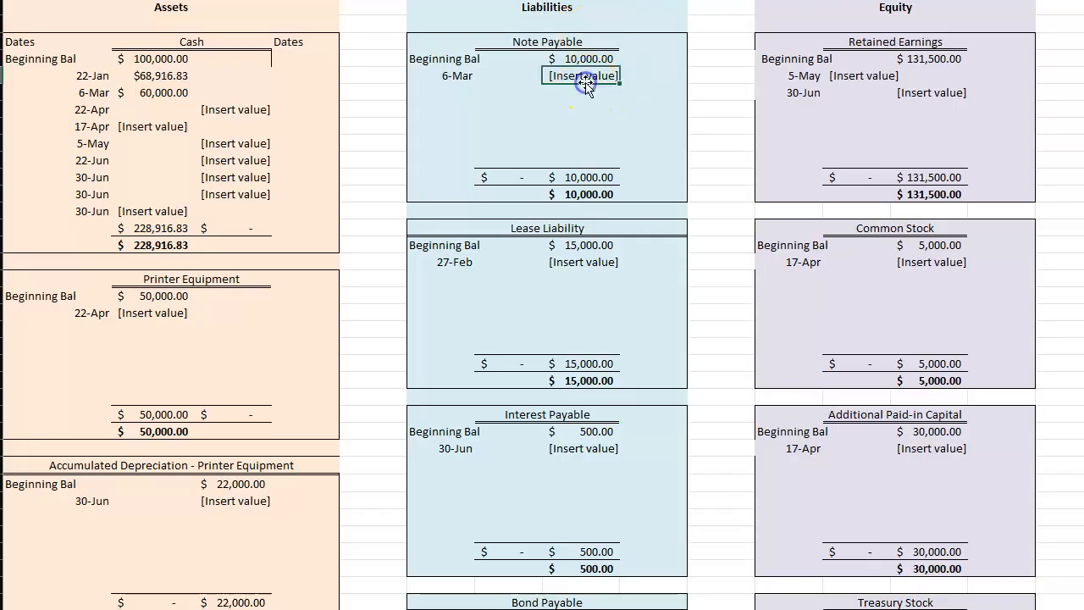
text(=)
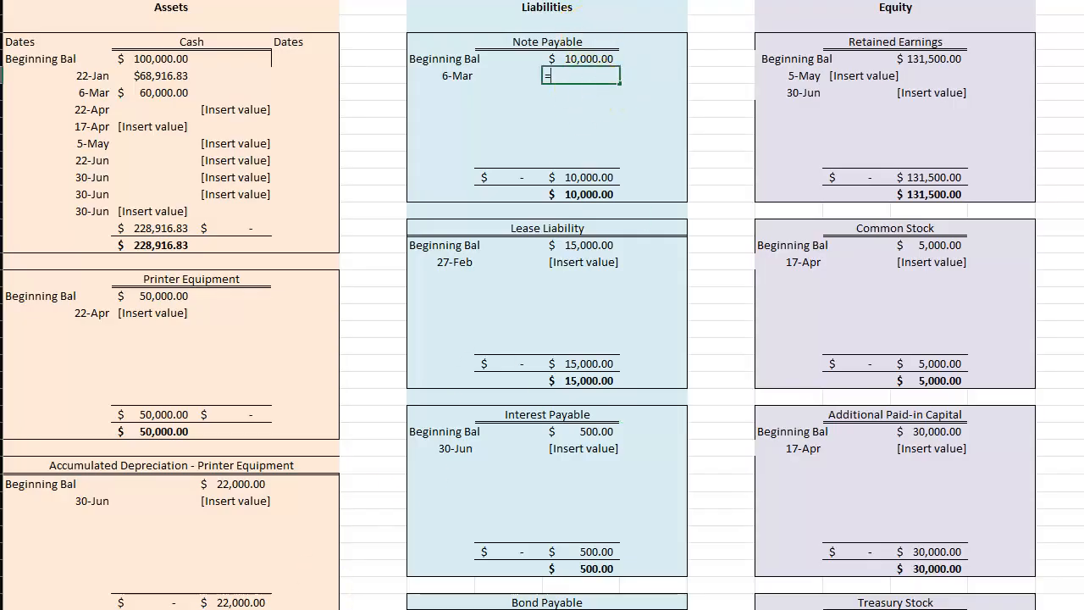
click(326, 608)
click(403, 233)
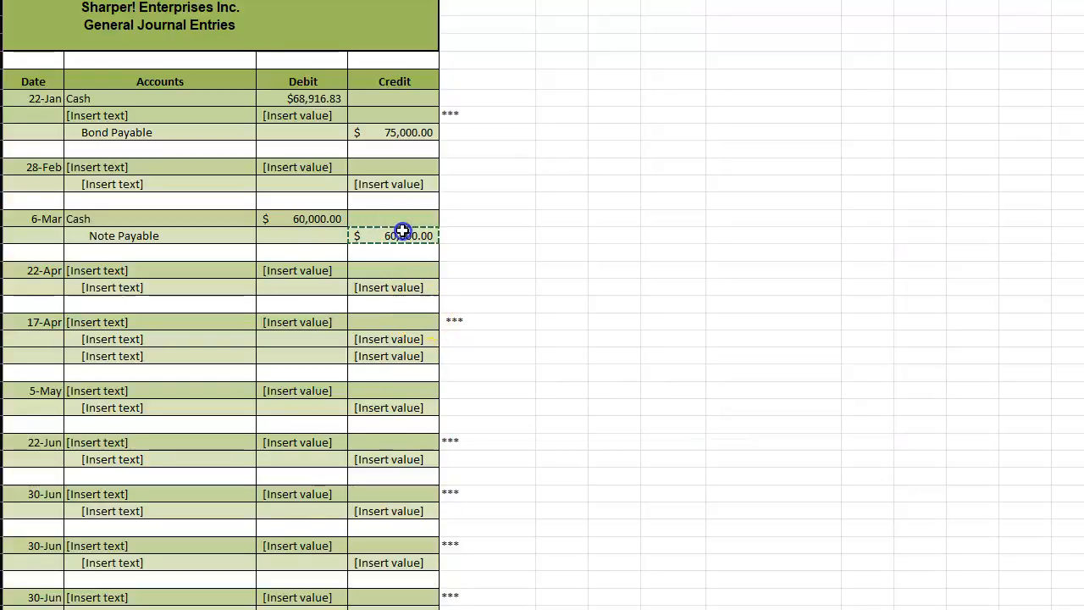
key(Return)
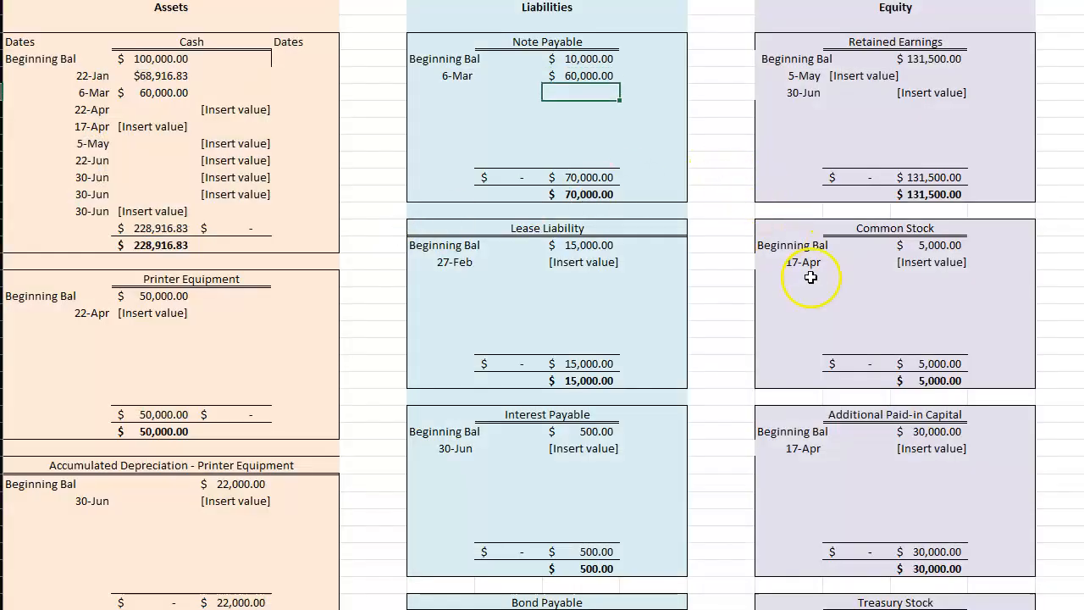
Step: Compare the balance sheet's first current asset amount with the Cash T-account's ending balance, and return to the general journal
drag(855, 608, 932, 608)
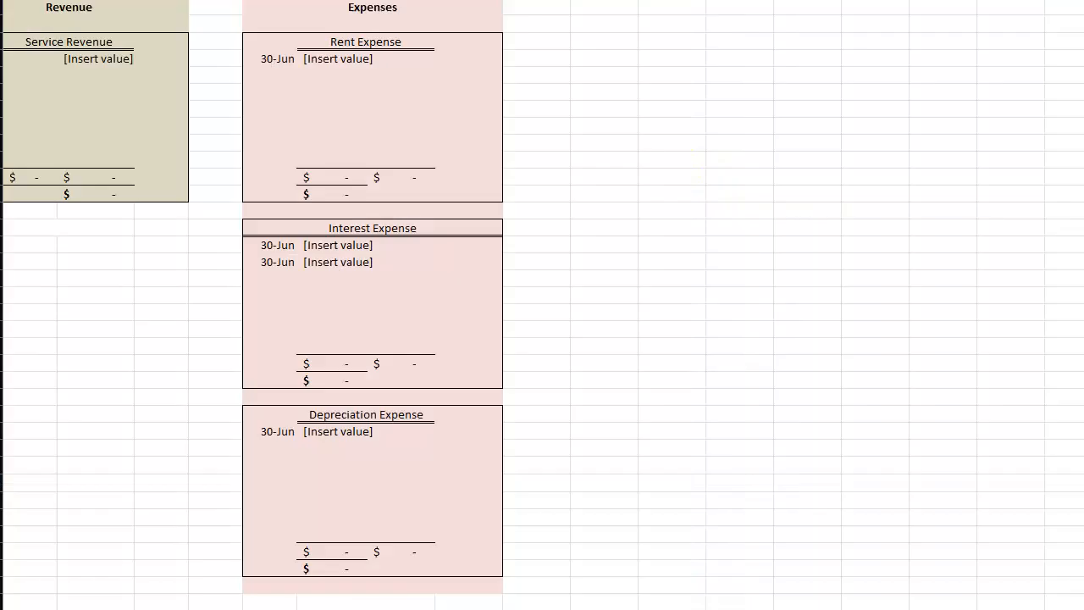
click(441, 608)
click(508, 608)
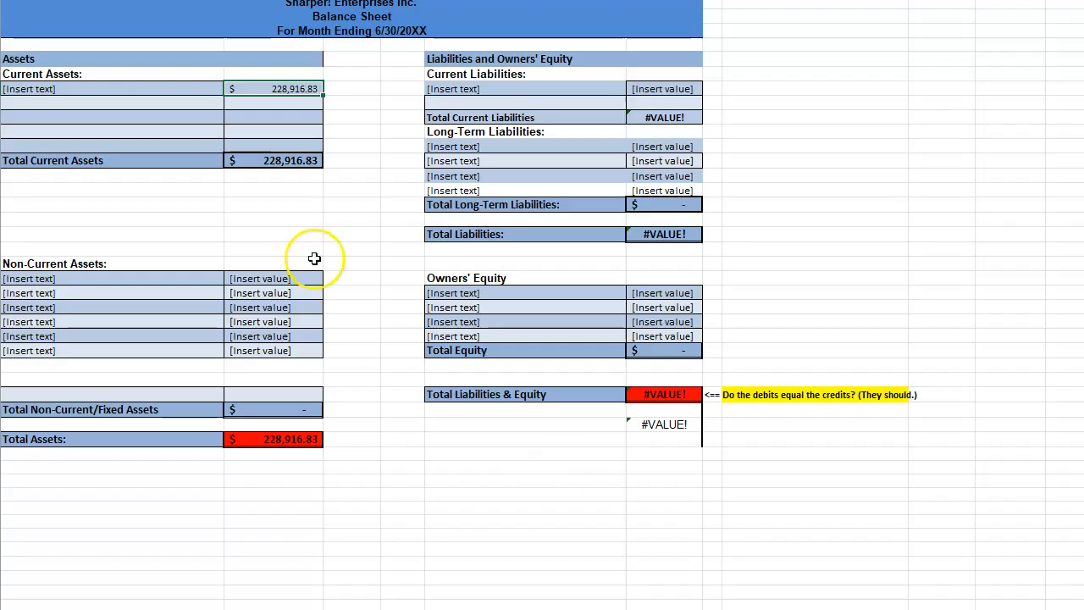
click(302, 86)
click(301, 89)
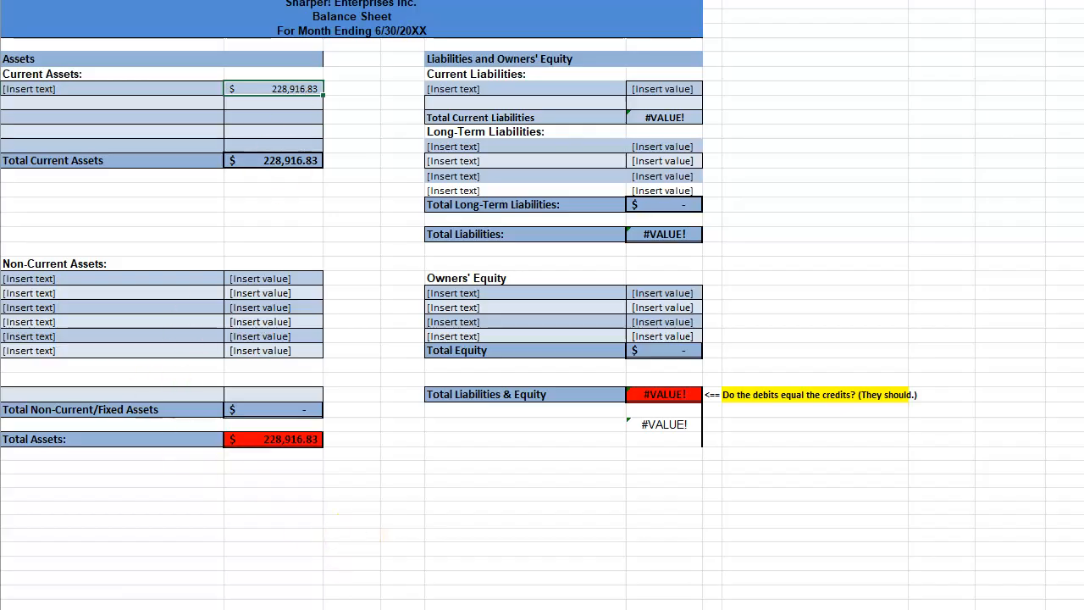
click(328, 605)
click(160, 244)
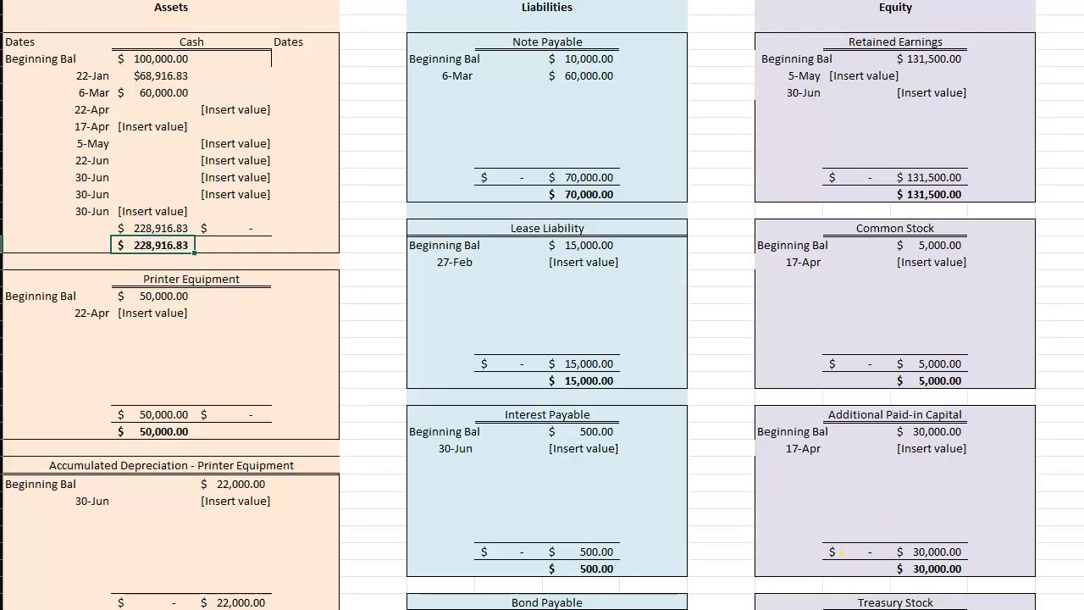
key(Return)
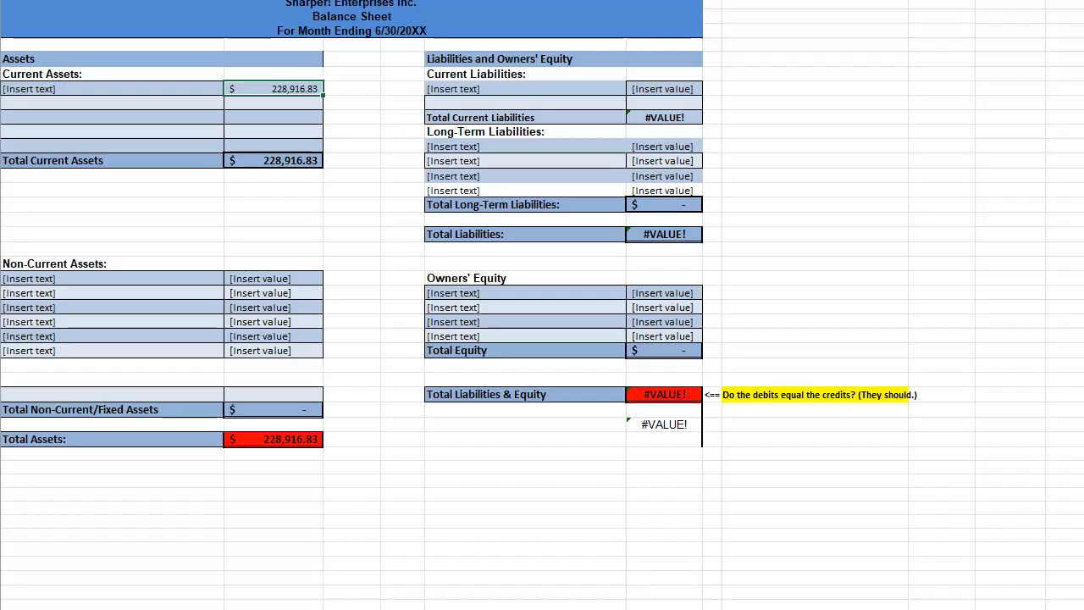
click(406, 608)
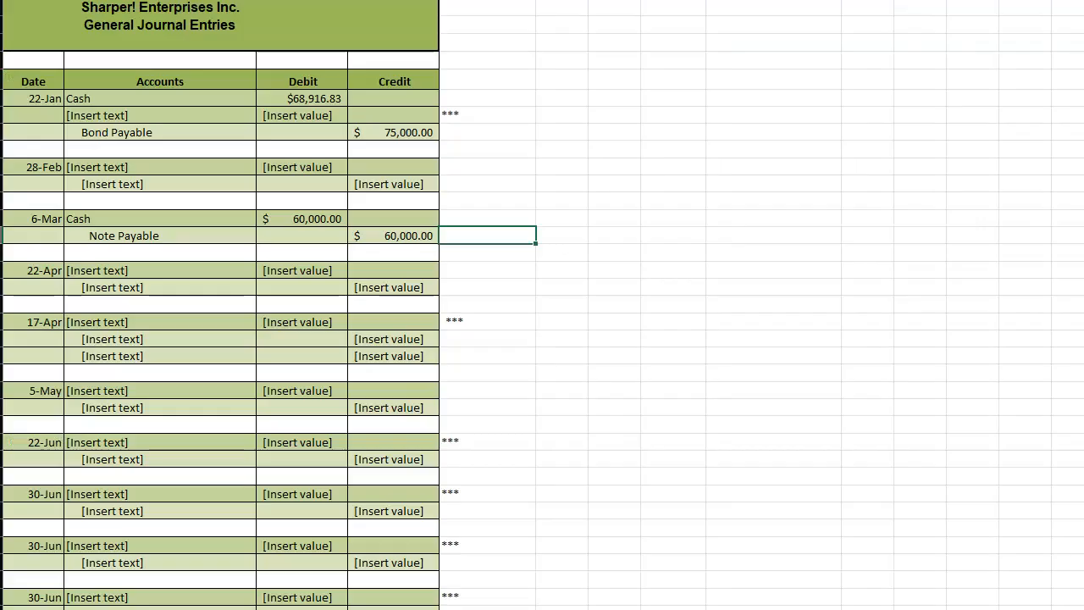